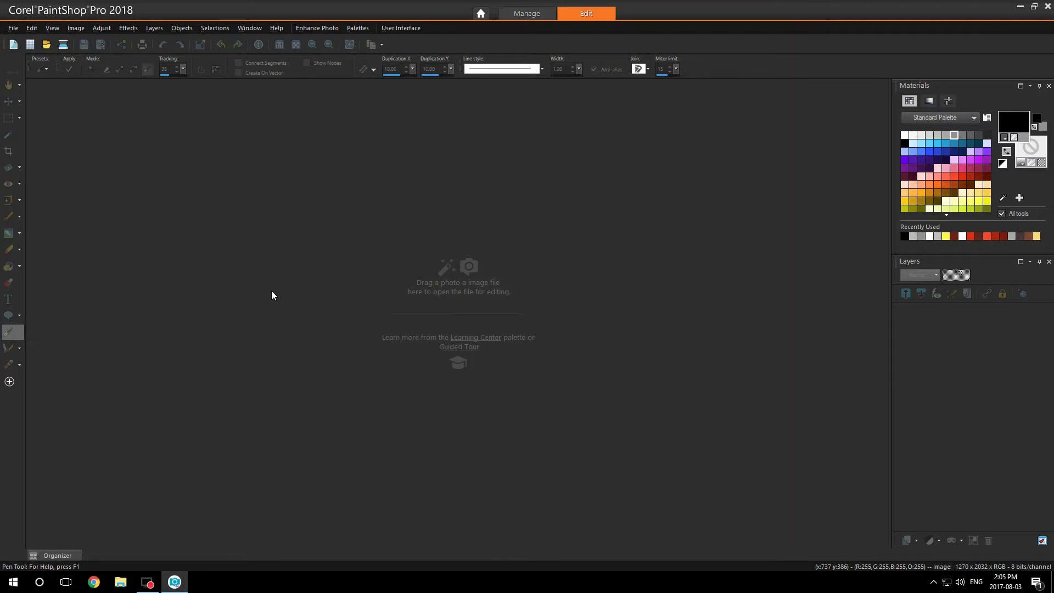
# - Open kulldynamiteil.psd from the Organizer and promote its Background to Raster 1
pyautogui.click(68, 557)
pyautogui.moveTo(224, 489); pyautogui.dragTo(447, 379)
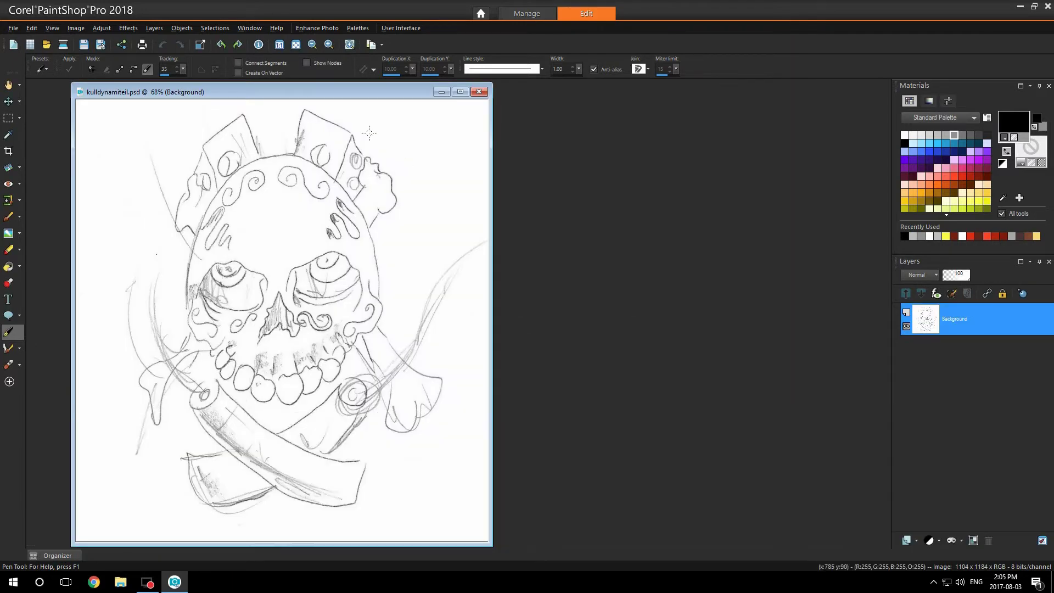
pyautogui.rightClick(1024, 321)
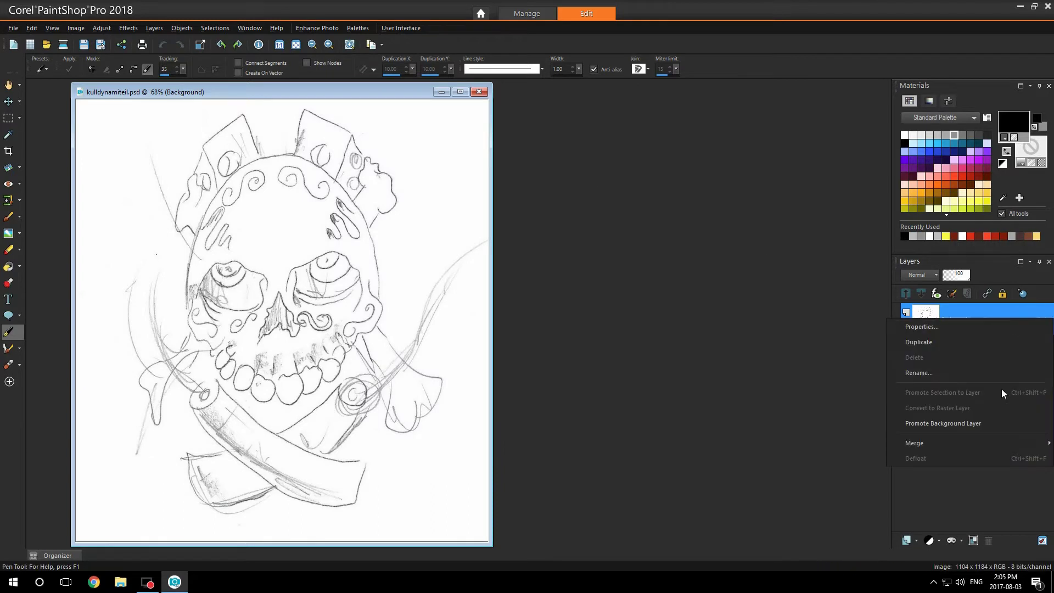
pyautogui.click(986, 421)
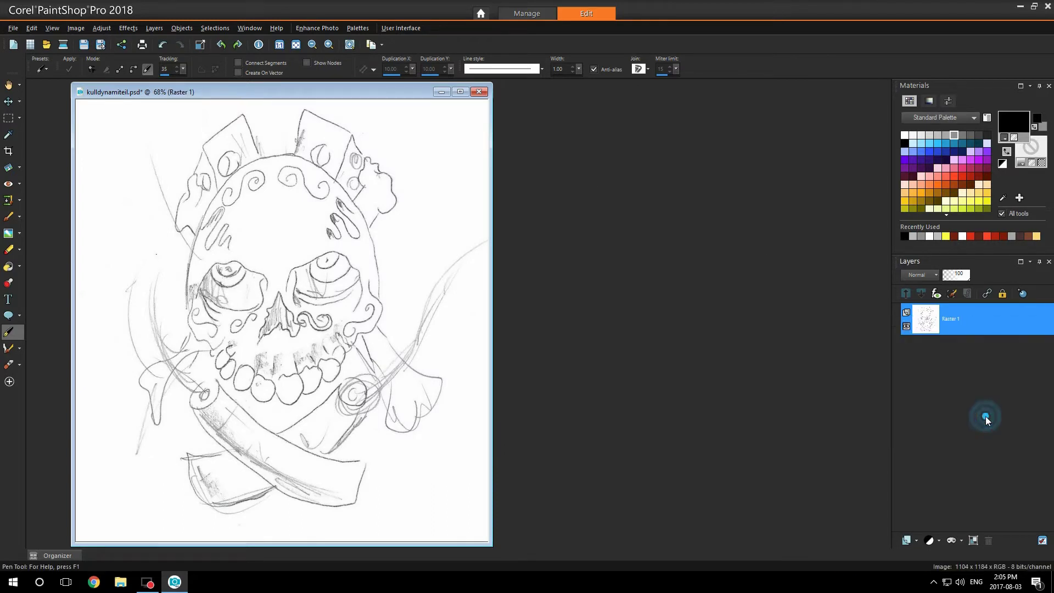
# - Add a new empty raster layer, Raster 2
pyautogui.click(918, 541)
pyautogui.click(935, 440)
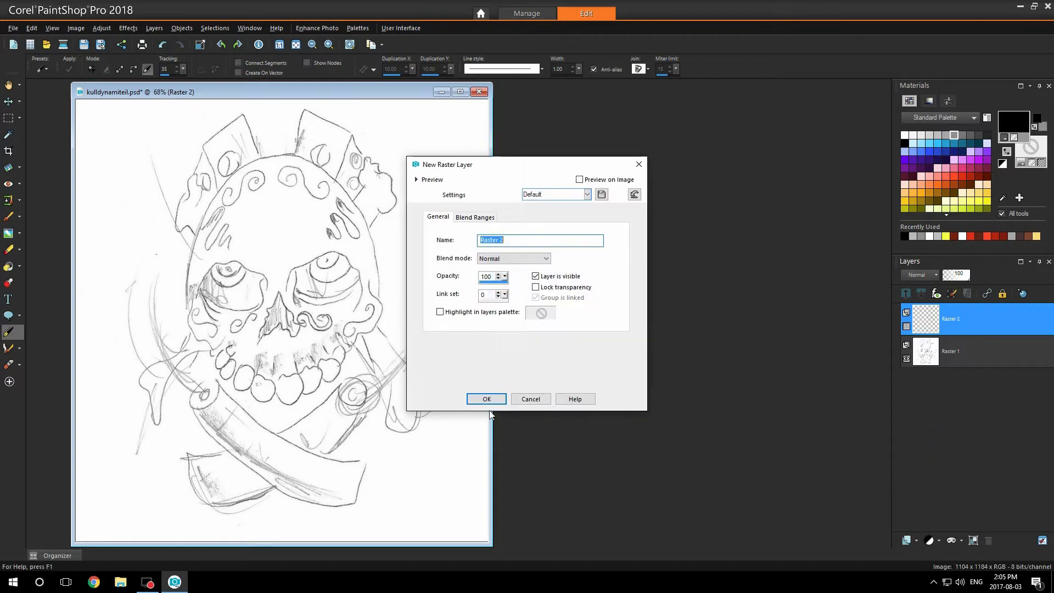
pyautogui.click(488, 397)
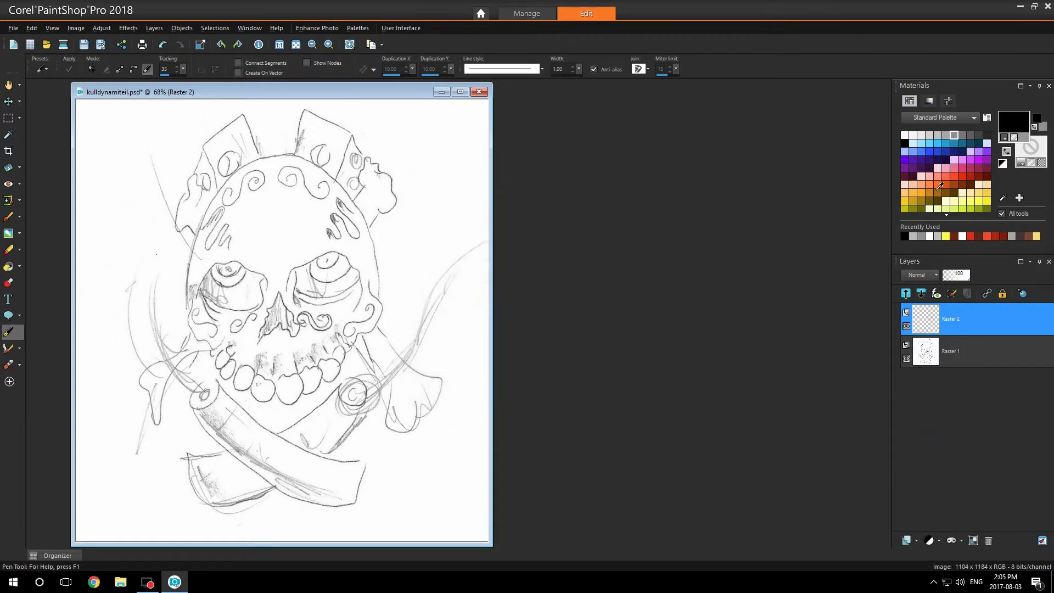
# - Fill Raster 2 with light grey and move it below the sketch layer
pyautogui.click(945, 135)
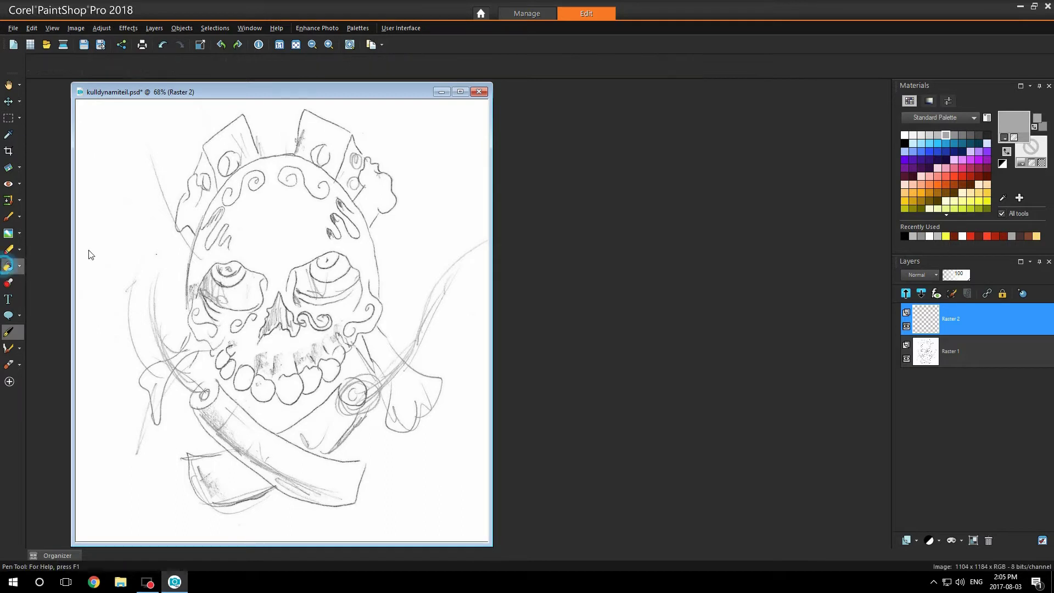
pyautogui.click(252, 217)
pyautogui.moveTo(990, 323); pyautogui.dragTo(991, 362)
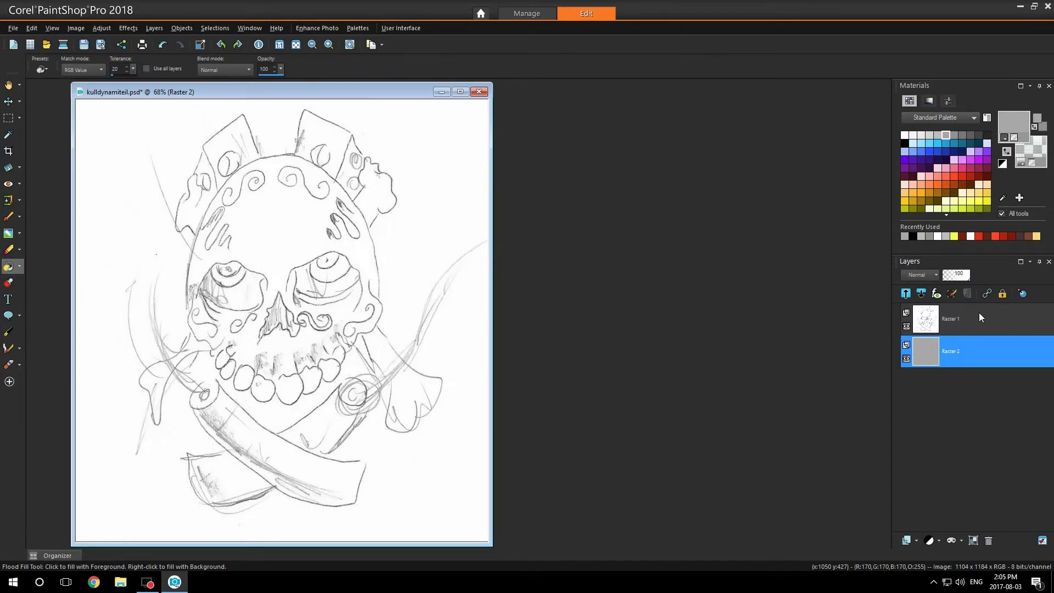
# - Add Raster 3 above the sketch and fade the sketch layer to 55% opacity
pyautogui.click(980, 317)
pyautogui.click(914, 538)
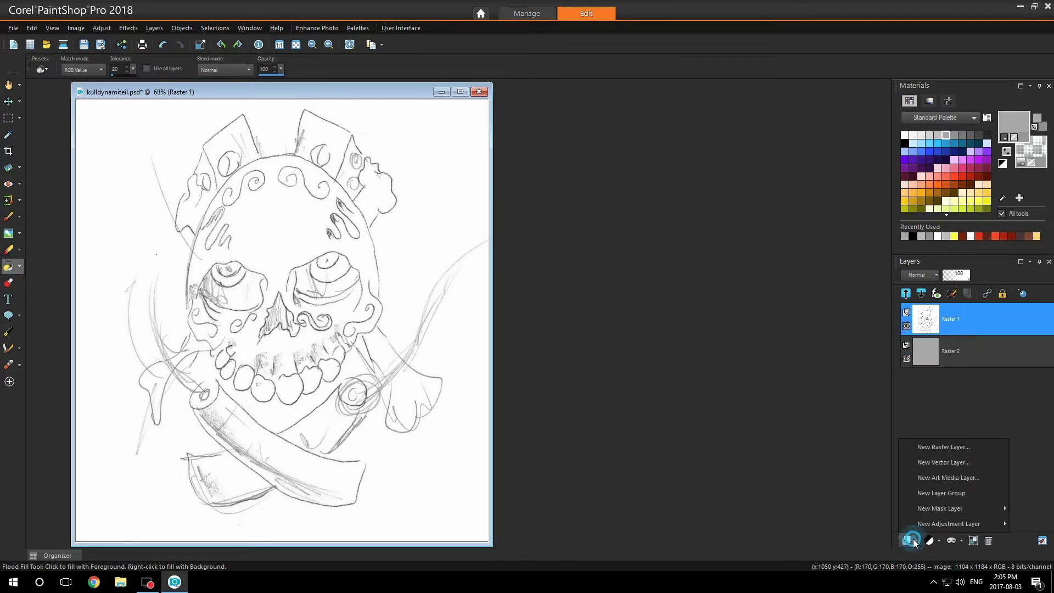
pyautogui.click(937, 446)
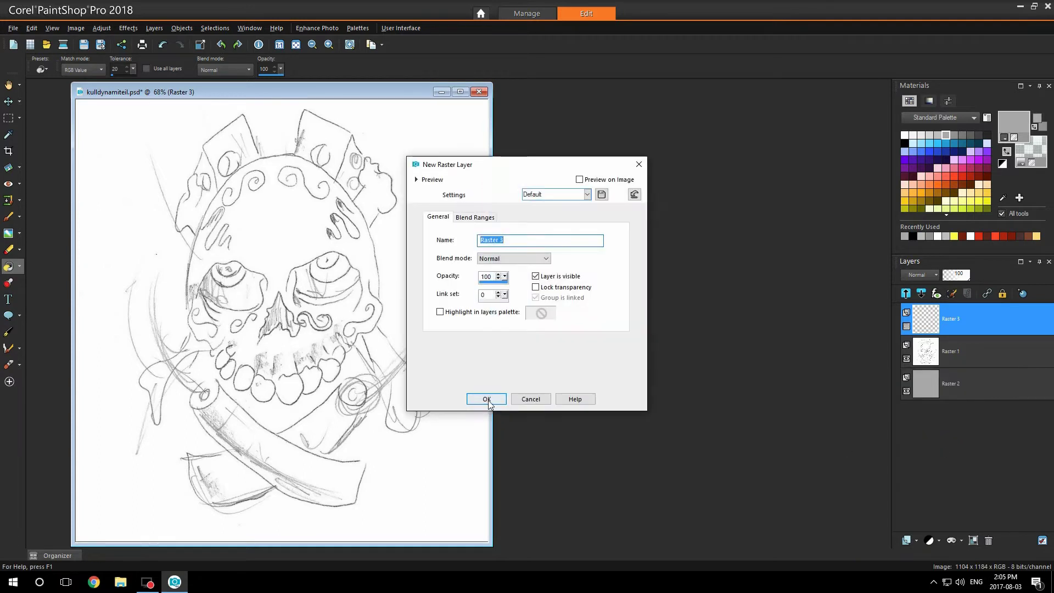
pyautogui.press('Return')
pyautogui.click(992, 354)
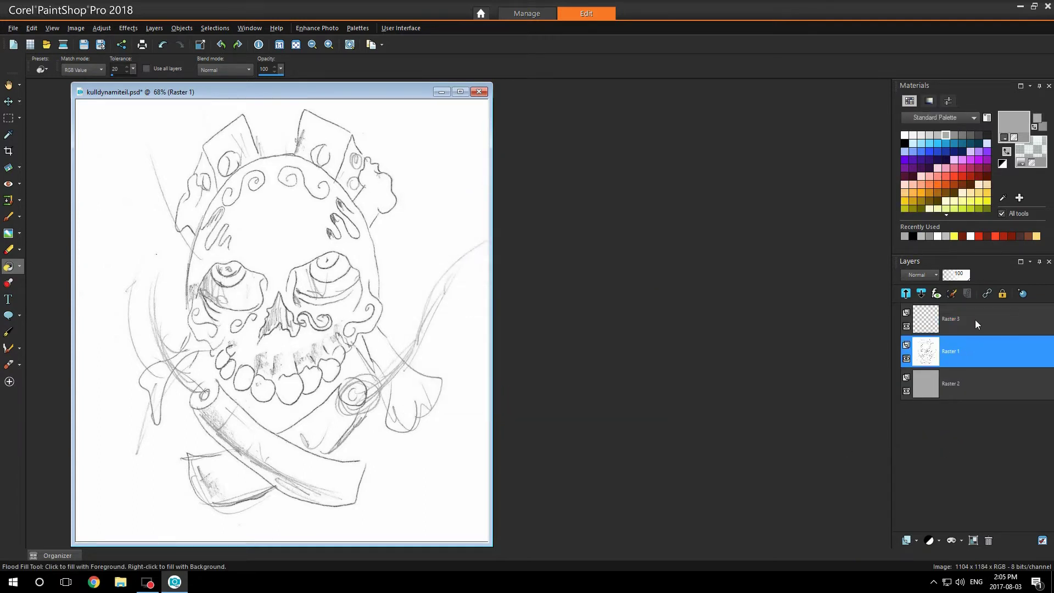
pyautogui.moveTo(969, 280); pyautogui.dragTo(952, 280)
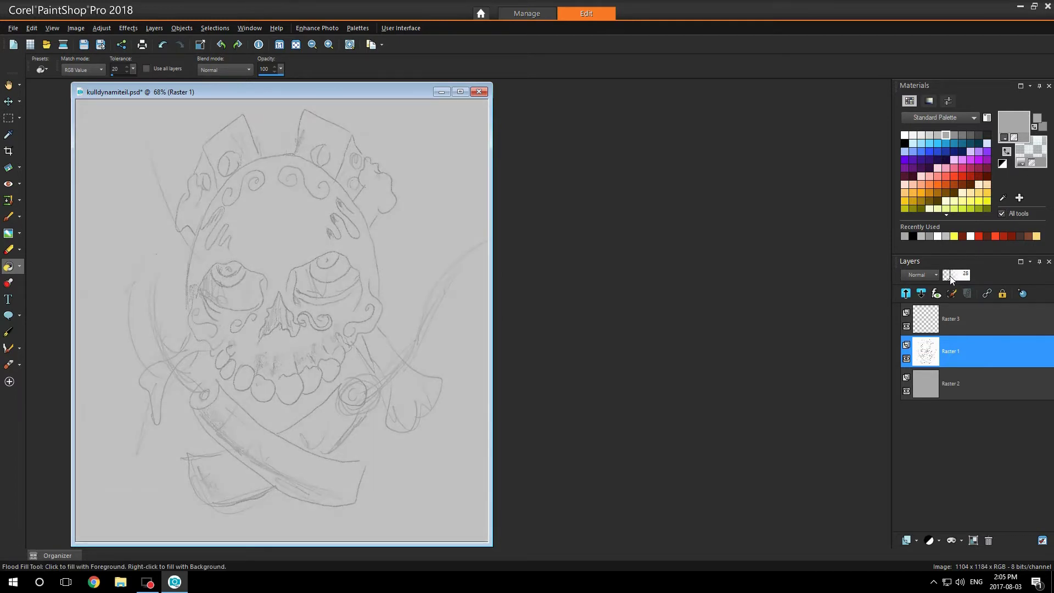
# - Make Raster 3 active and set the foreground colour to black #000000
pyautogui.click(983, 311)
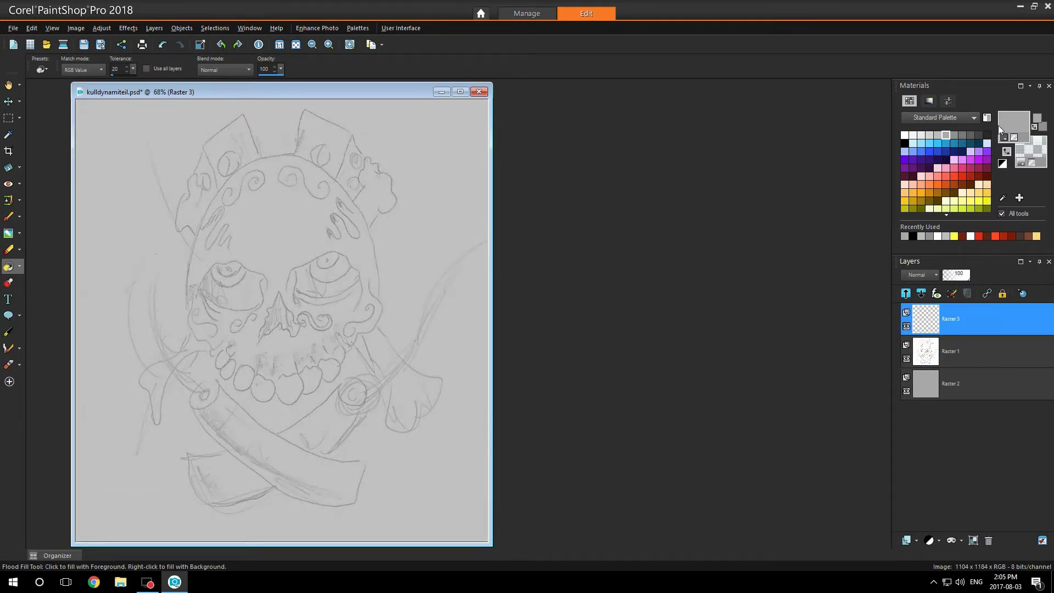
pyautogui.click(1020, 109)
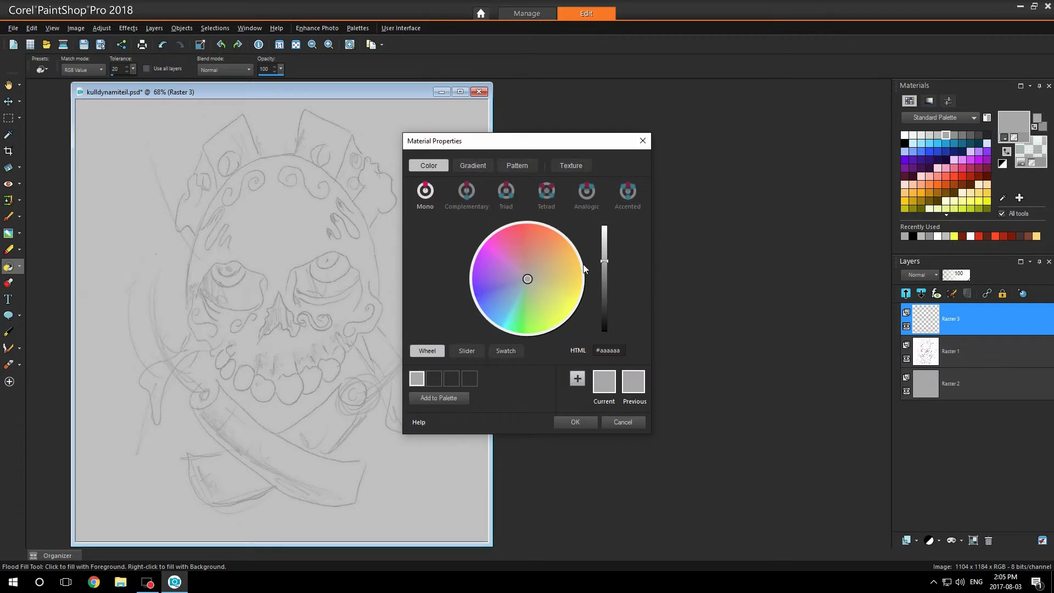
pyautogui.moveTo(604, 261); pyautogui.dragTo(622, 339)
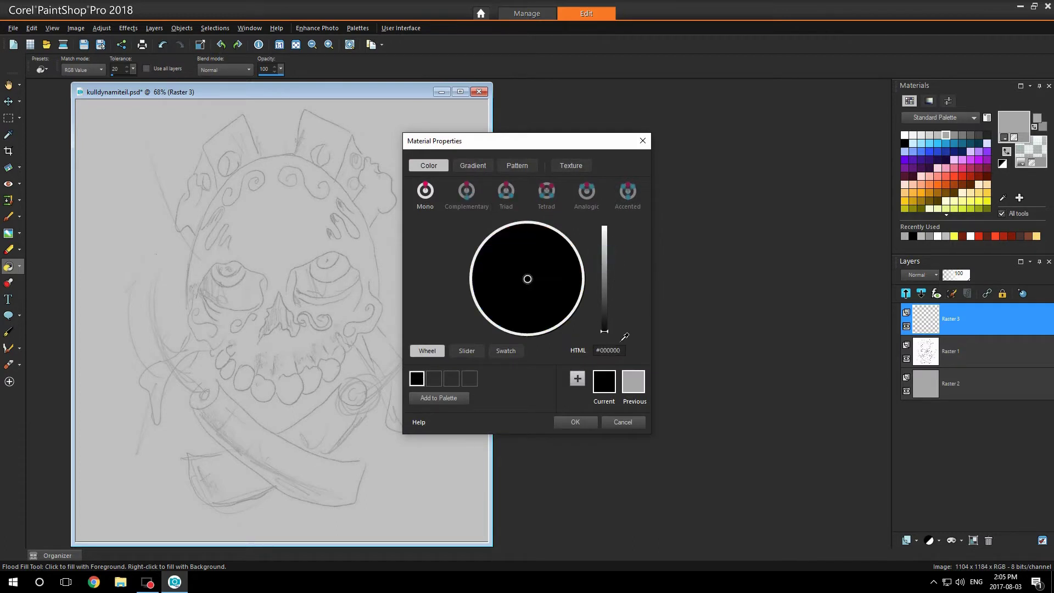
pyautogui.click(572, 423)
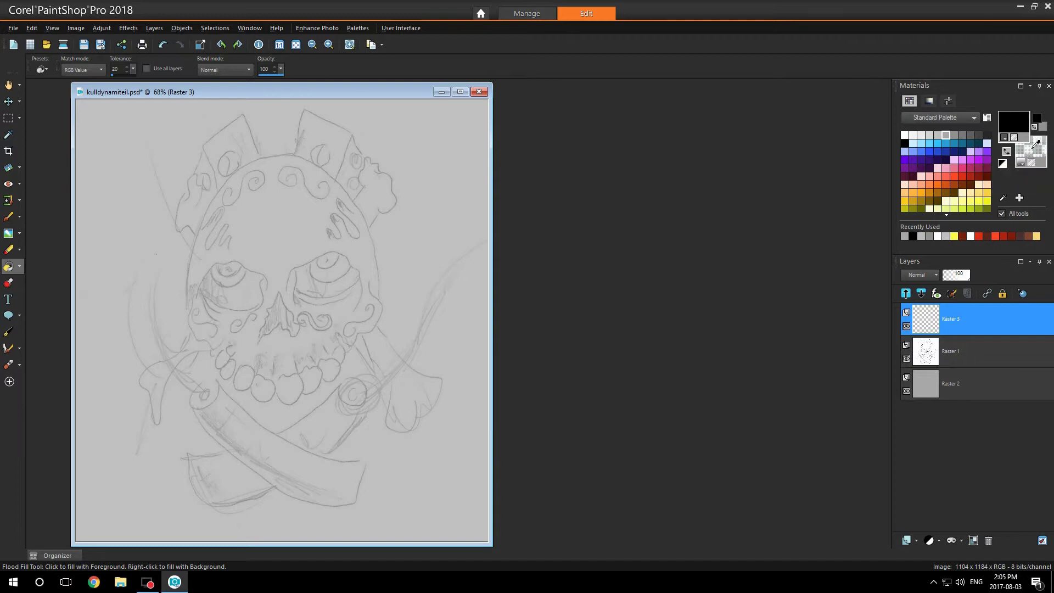
# - Select the Pen tool in Draw Freehand mode and open its Tracking setting for adjustment
pyautogui.moveTo(337, 97); pyautogui.dragTo(397, 105)
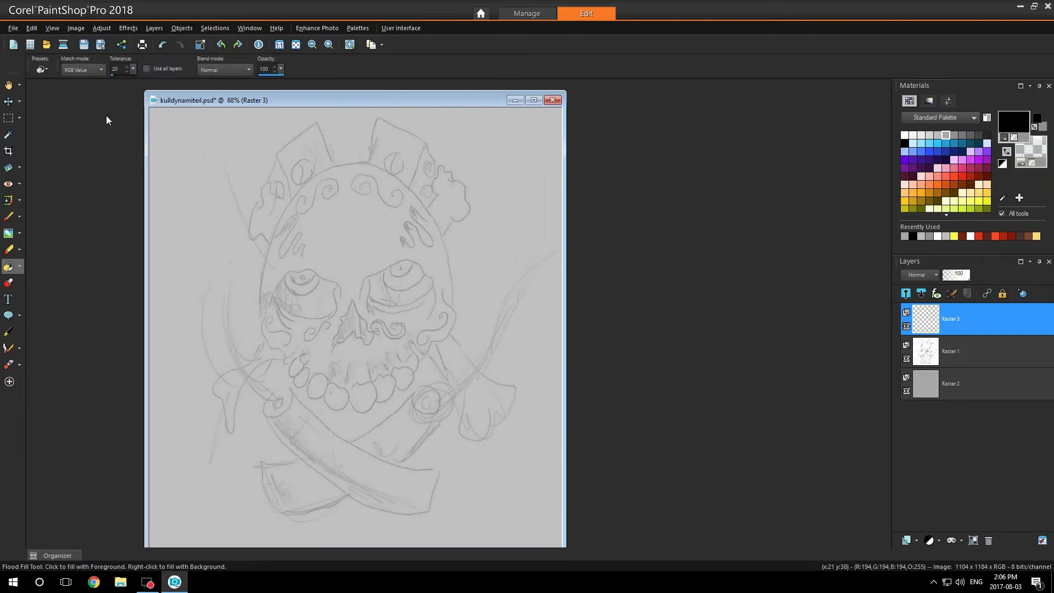
pyautogui.click(8, 332)
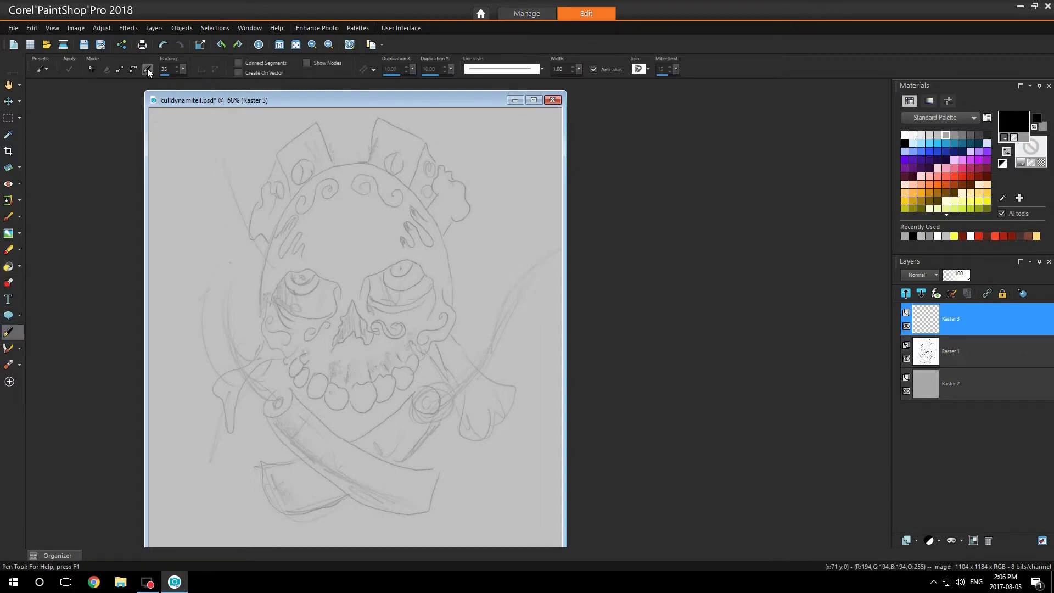
pyautogui.click(147, 69)
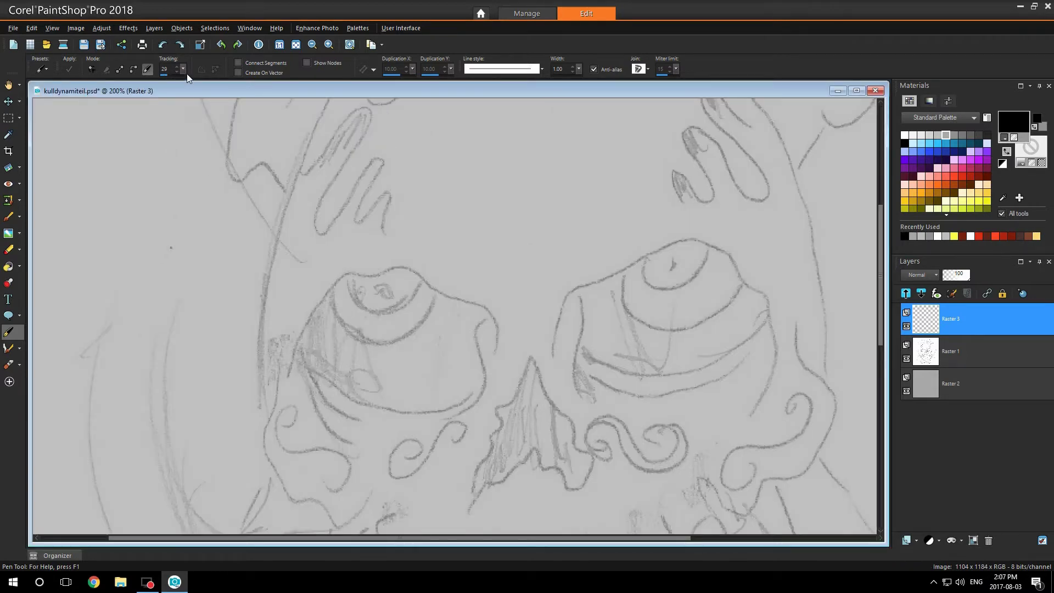
pyautogui.click(182, 70)
pyautogui.click(177, 71)
pyautogui.scroll(1, 446, 344)
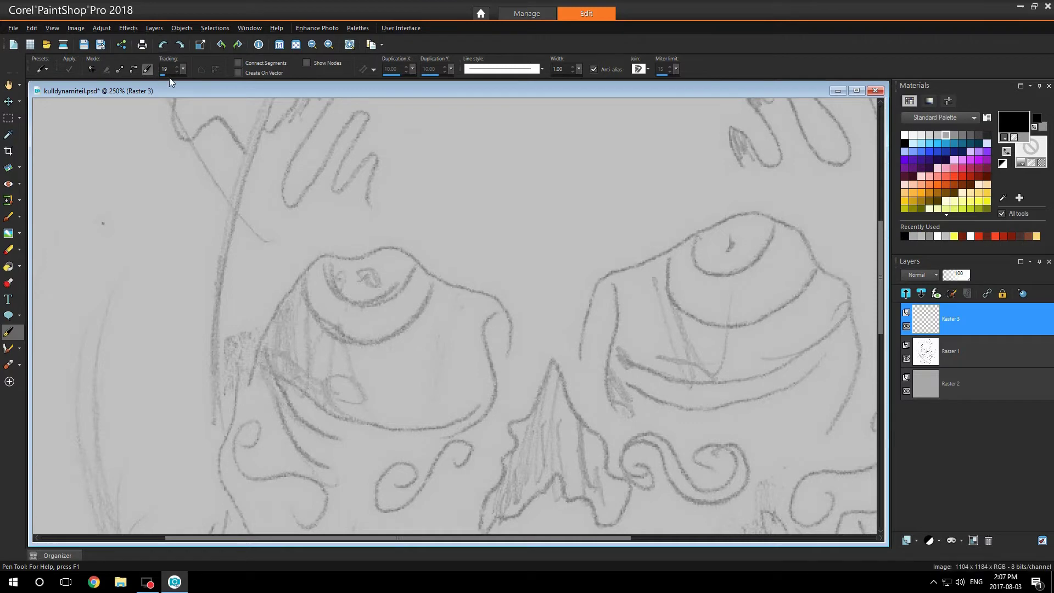
pyautogui.click(183, 70)
# - Set pen tracking to 12, make Raster 3 active, and undo the stray stroke
pyautogui.moveTo(182, 69); pyautogui.dragTo(177, 82)
pyautogui.moveTo(253, 383)
pyautogui.mouseDown()
pyautogui.moveTo(311, 268)
pyautogui.moveTo(387, 243)
pyautogui.moveTo(425, 256)
pyautogui.moveTo(440, 279)
pyautogui.moveTo(489, 288)
pyautogui.moveTo(510, 342)
pyautogui.mouseUp()
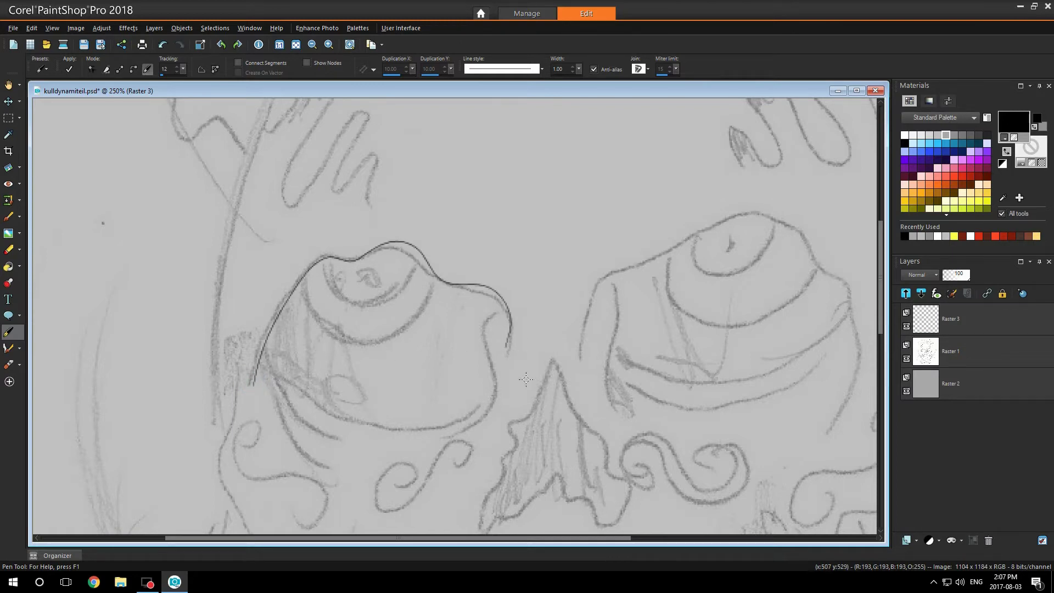
pyautogui.click(1000, 334)
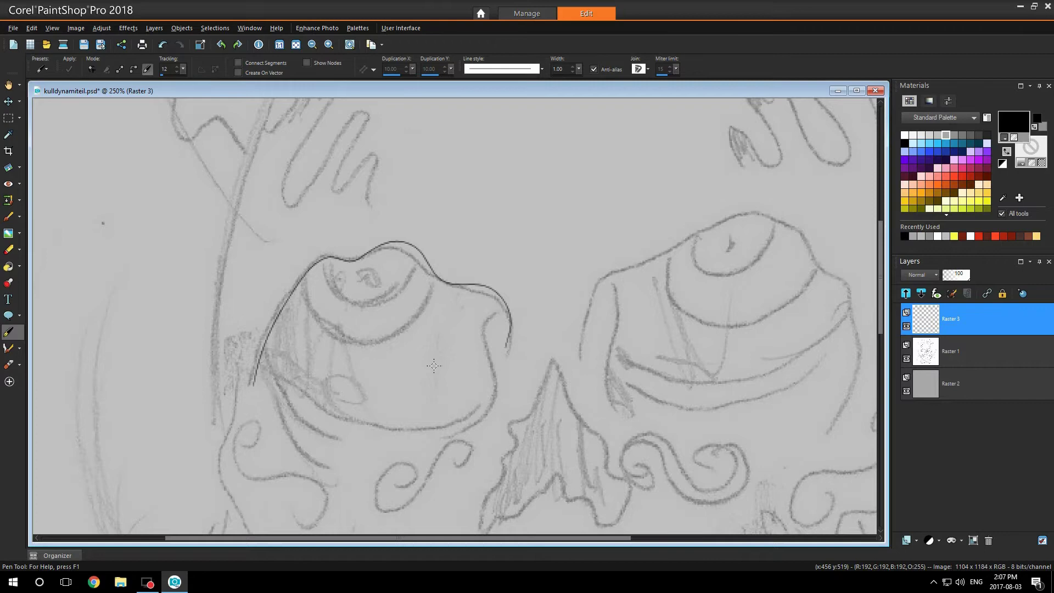
pyautogui.click(435, 372)
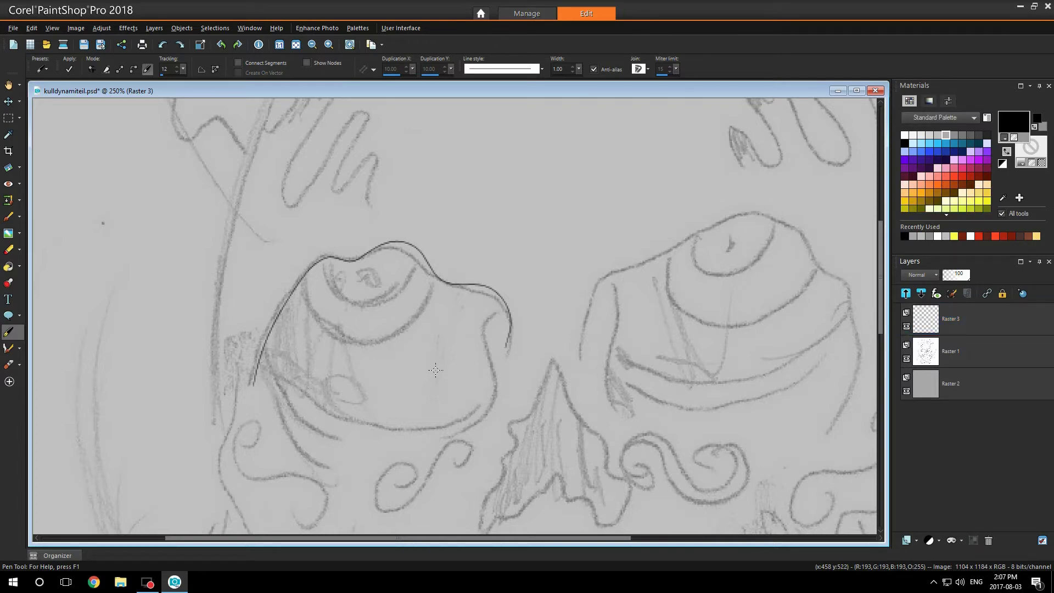
pyautogui.hotkey('ctrl', 'z')
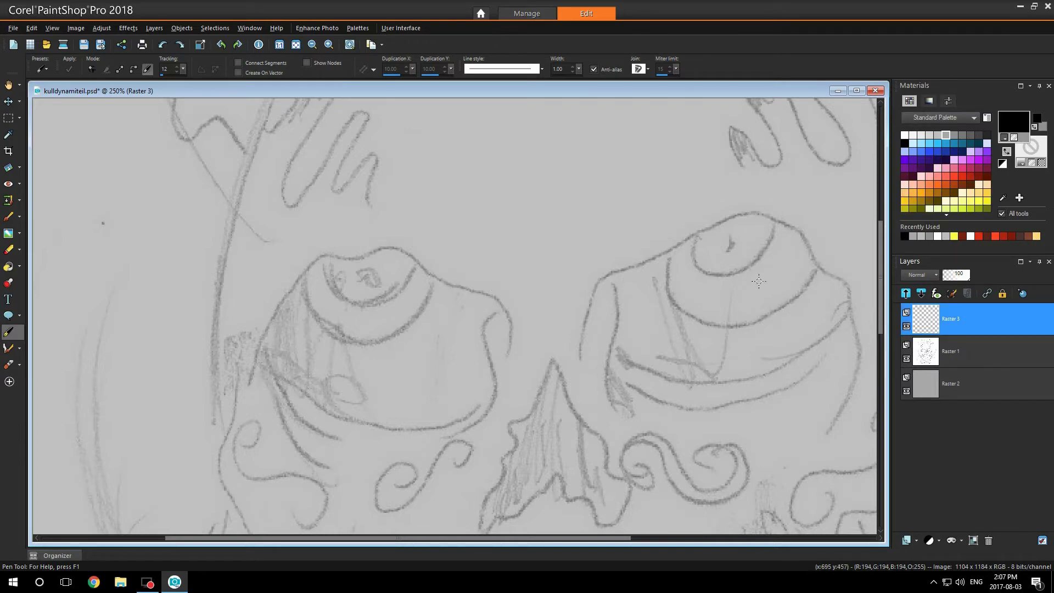
# - Trace the left eye's outer and lower outlines plus its two iris curves
pyautogui.moveTo(252, 373)
pyautogui.mouseDown()
pyautogui.moveTo(306, 272)
pyautogui.moveTo(407, 248)
pyautogui.moveTo(511, 315)
pyautogui.moveTo(509, 355)
pyautogui.mouseUp()
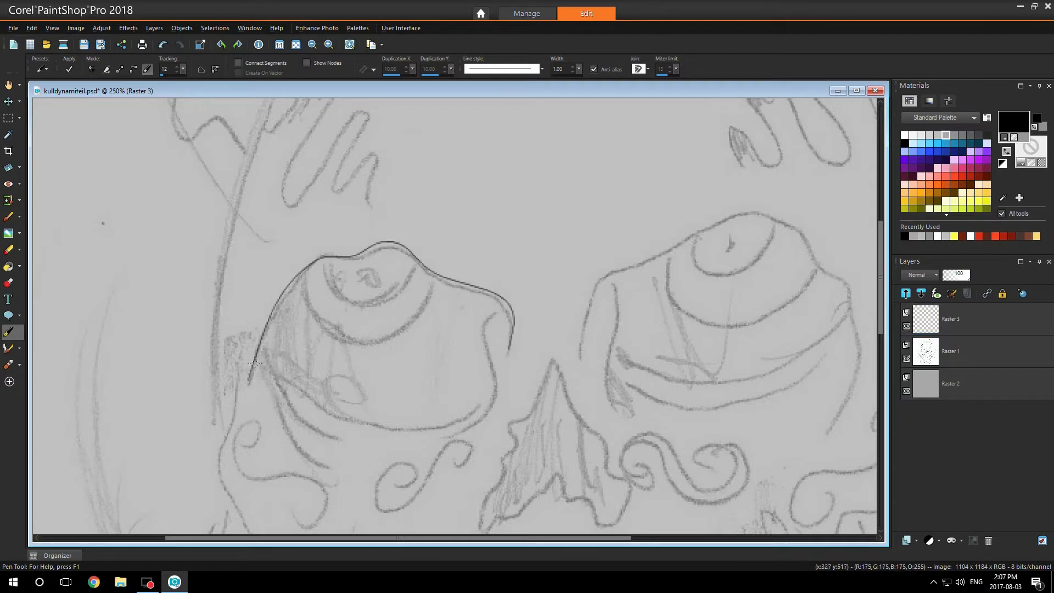
pyautogui.moveTo(254, 363)
pyautogui.mouseDown()
pyautogui.moveTo(338, 412)
pyautogui.moveTo(460, 420)
pyautogui.moveTo(482, 398)
pyautogui.moveTo(491, 373)
pyautogui.moveTo(478, 346)
pyautogui.moveTo(509, 308)
pyautogui.mouseUp()
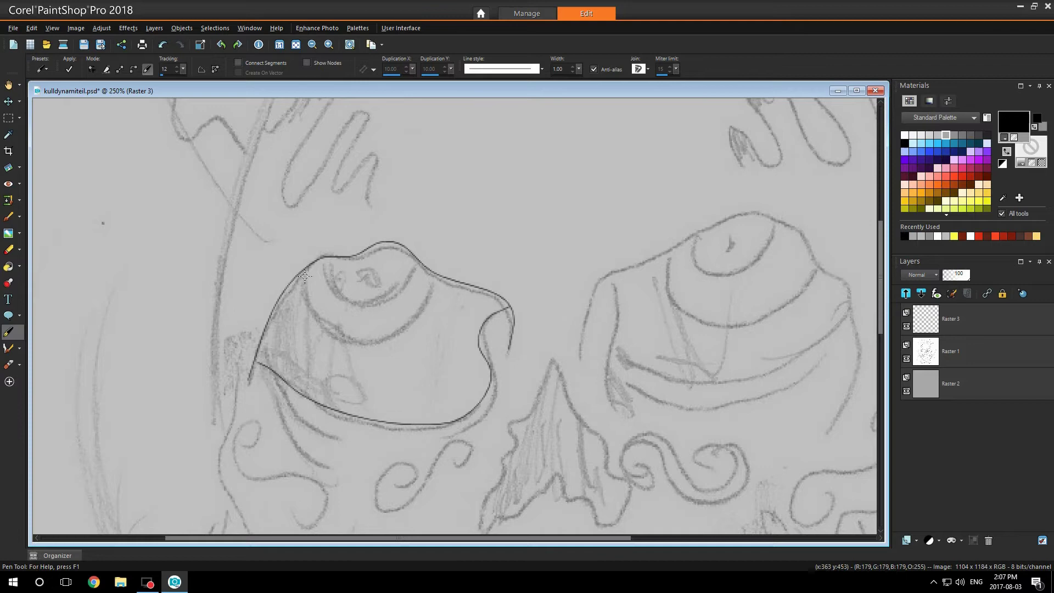
pyautogui.moveTo(304, 271)
pyautogui.mouseDown()
pyautogui.moveTo(356, 338)
pyautogui.moveTo(406, 324)
pyautogui.moveTo(438, 280)
pyautogui.mouseUp()
pyautogui.moveTo(332, 258)
pyautogui.mouseDown()
pyautogui.moveTo(330, 283)
pyautogui.moveTo(369, 302)
pyautogui.moveTo(418, 265)
pyautogui.mouseUp()
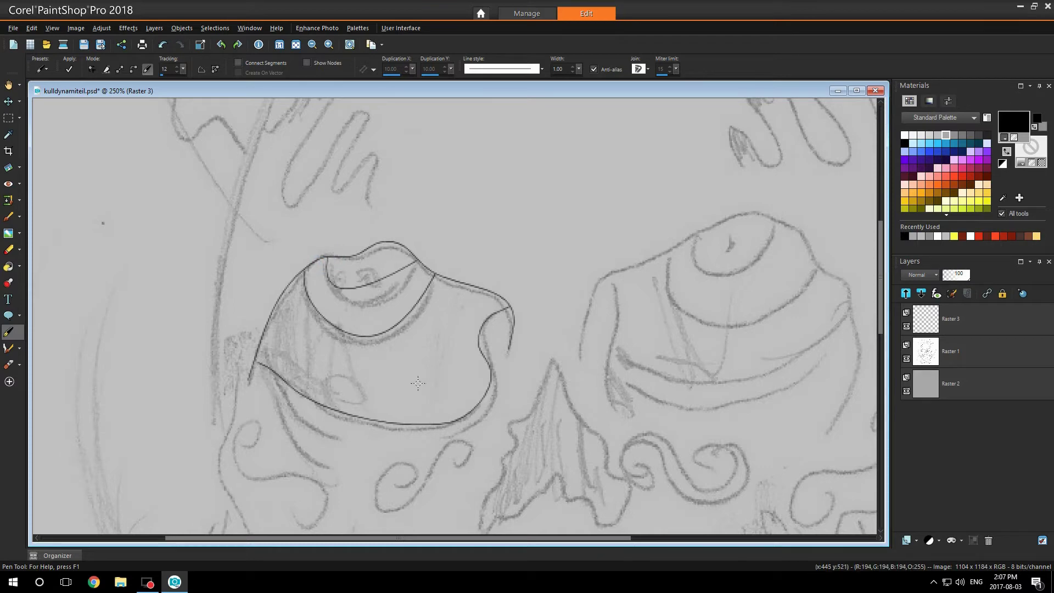
# - Undo and redraw the inner curve of the left eye
pyautogui.moveTo(416, 539); pyautogui.dragTo(489, 538)
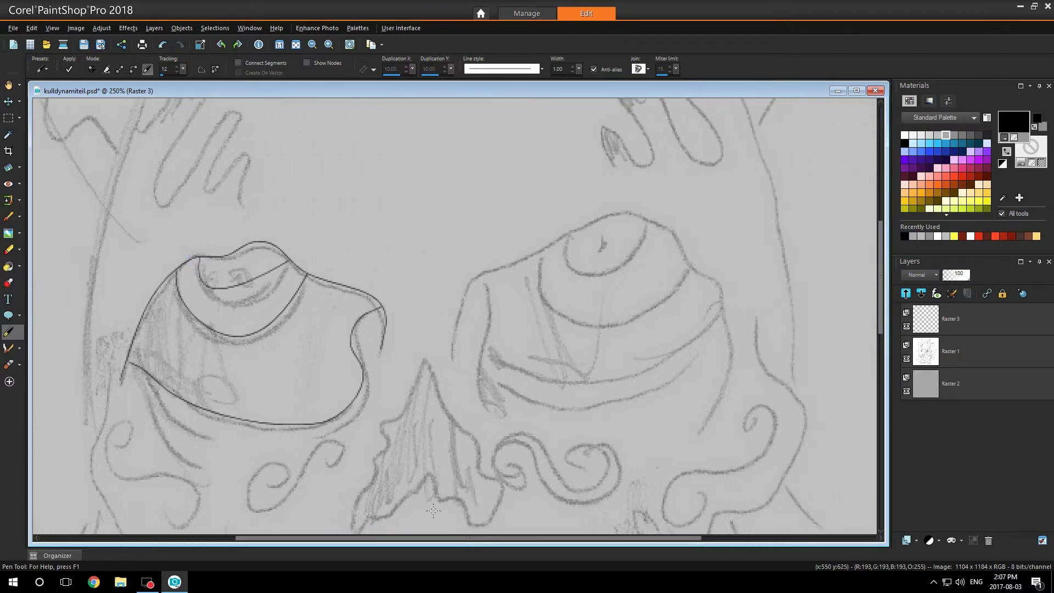
pyautogui.hotkey('ctrl', 'z')
pyautogui.moveTo(196, 259)
pyautogui.mouseDown()
pyautogui.moveTo(215, 299)
pyautogui.moveTo(266, 298)
pyautogui.moveTo(290, 271)
pyautogui.mouseUp()
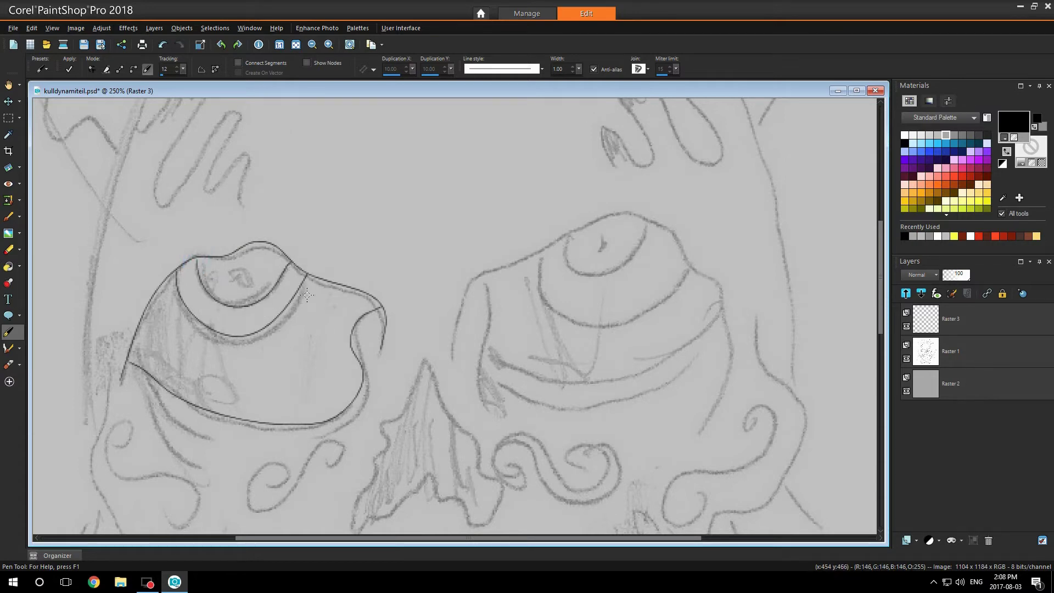
# - Trace the right eye's outer, inner and lower curves plus its inner and iris circles
pyautogui.moveTo(452, 359)
pyautogui.mouseDown()
pyautogui.moveTo(474, 276)
pyautogui.moveTo(611, 214)
pyautogui.moveTo(640, 213)
pyautogui.moveTo(716, 294)
pyautogui.moveTo(731, 377)
pyautogui.moveTo(708, 427)
pyautogui.mouseUp()
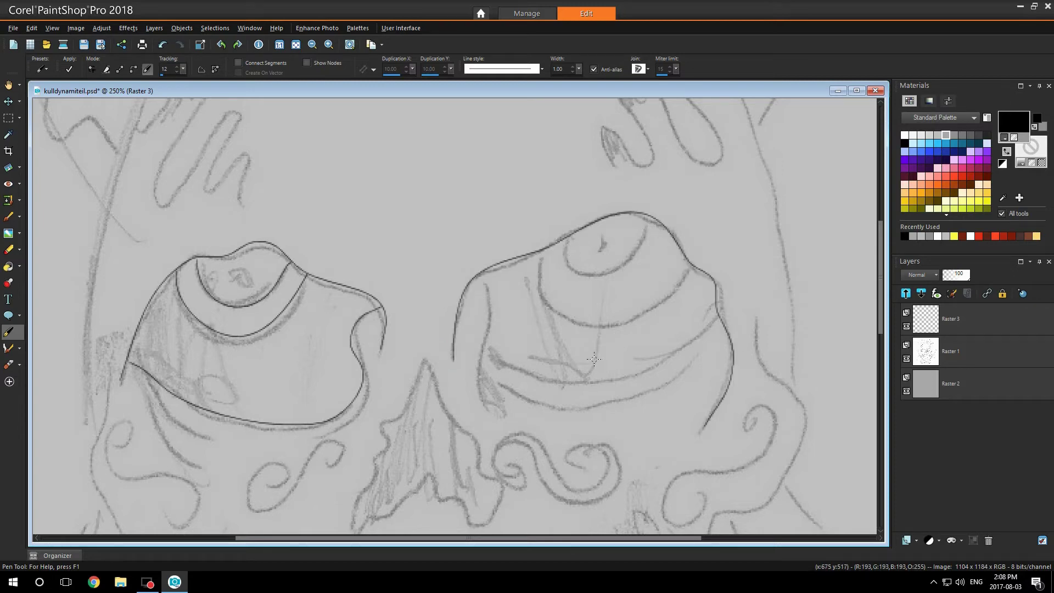
pyautogui.moveTo(477, 273)
pyautogui.mouseDown()
pyautogui.moveTo(490, 318)
pyautogui.moveTo(487, 400)
pyautogui.moveTo(510, 407)
pyautogui.mouseUp()
pyautogui.moveTo(479, 371)
pyautogui.mouseDown()
pyautogui.moveTo(555, 406)
pyautogui.moveTo(629, 393)
pyautogui.moveTo(725, 330)
pyautogui.mouseUp()
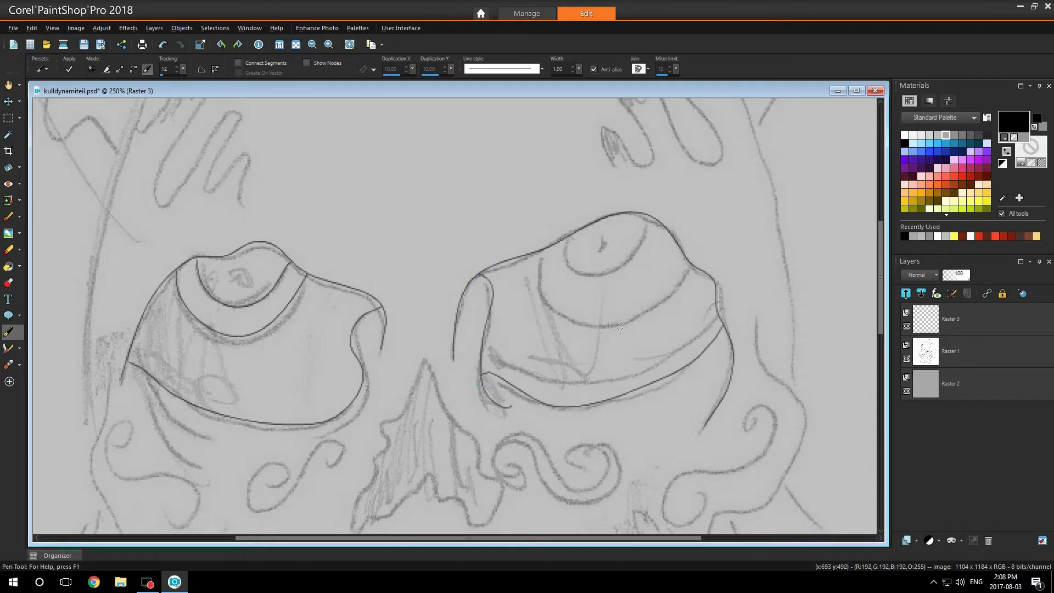
pyautogui.moveTo(533, 253)
pyautogui.mouseDown()
pyautogui.moveTo(565, 323)
pyautogui.moveTo(651, 323)
pyautogui.moveTo(690, 268)
pyautogui.mouseUp()
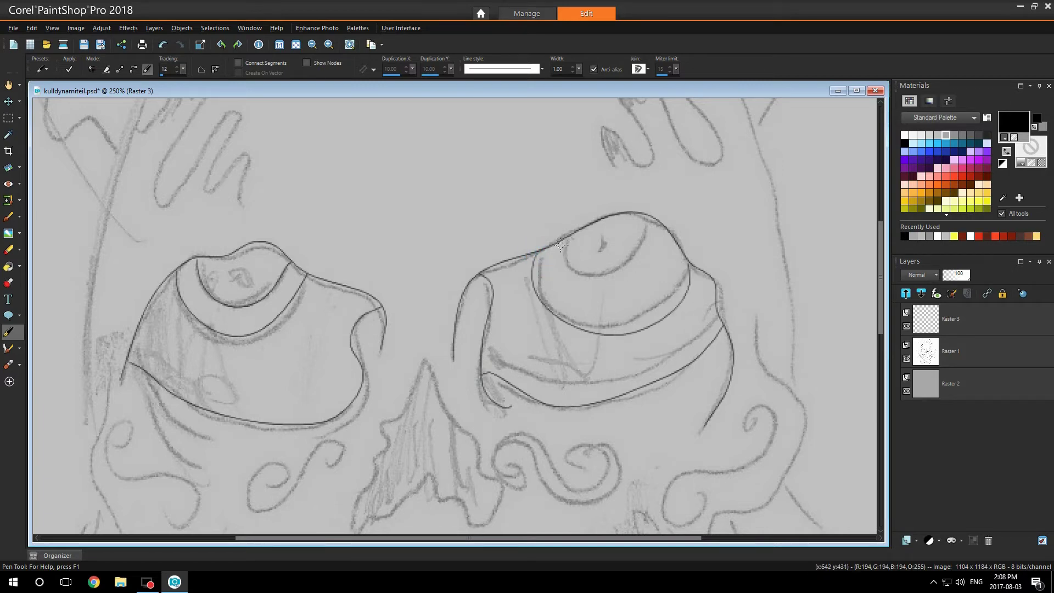
pyautogui.moveTo(560, 246)
pyautogui.mouseDown()
pyautogui.moveTo(612, 274)
pyautogui.moveTo(644, 247)
pyautogui.moveTo(648, 219)
pyautogui.mouseUp()
# - Trace the left and lower edges of the nose
pyautogui.moveTo(881, 308); pyautogui.dragTo(891, 356)
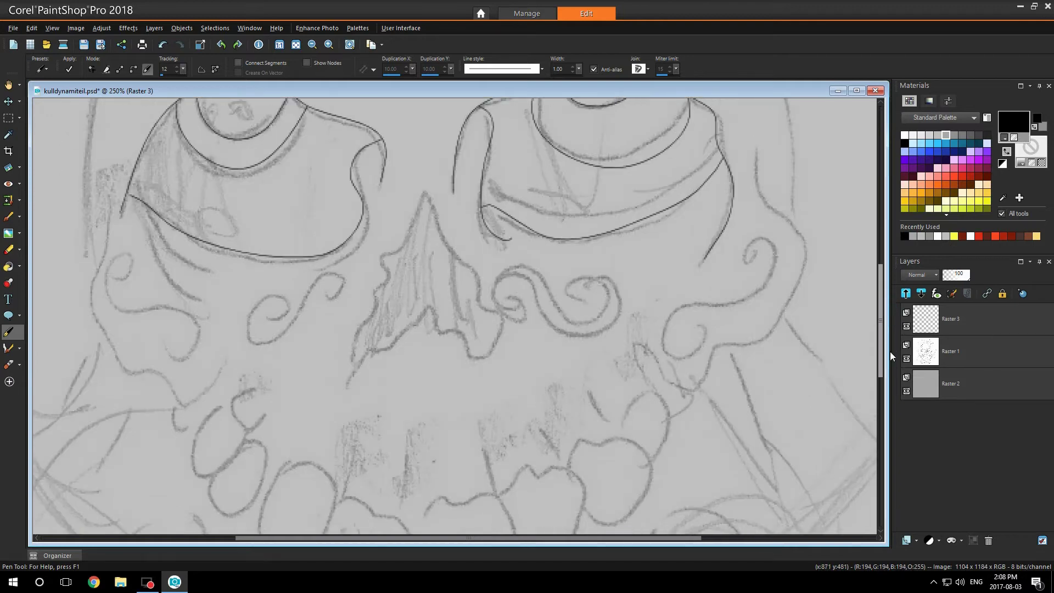
pyautogui.moveTo(350, 383)
pyautogui.mouseDown()
pyautogui.moveTo(354, 335)
pyautogui.moveTo(377, 310)
pyautogui.moveTo(374, 291)
pyautogui.moveTo(387, 277)
pyautogui.moveTo(379, 257)
pyautogui.moveTo(414, 236)
pyautogui.moveTo(425, 202)
pyautogui.mouseUp()
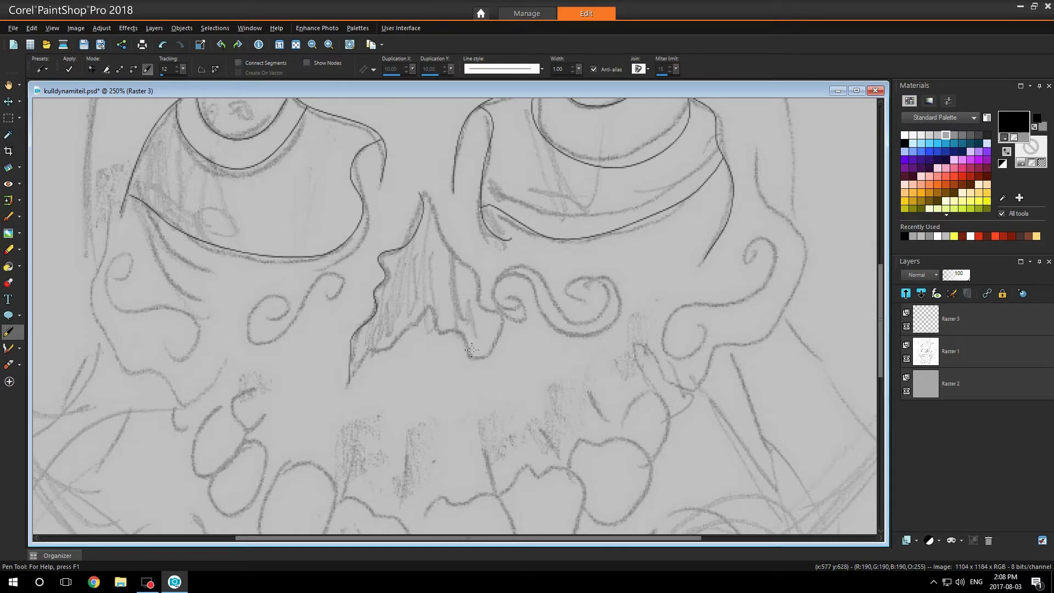
pyautogui.moveTo(351, 380)
pyautogui.mouseDown()
pyautogui.moveTo(419, 311)
pyautogui.moveTo(477, 350)
pyautogui.moveTo(496, 325)
pyautogui.moveTo(420, 192)
pyautogui.mouseUp()
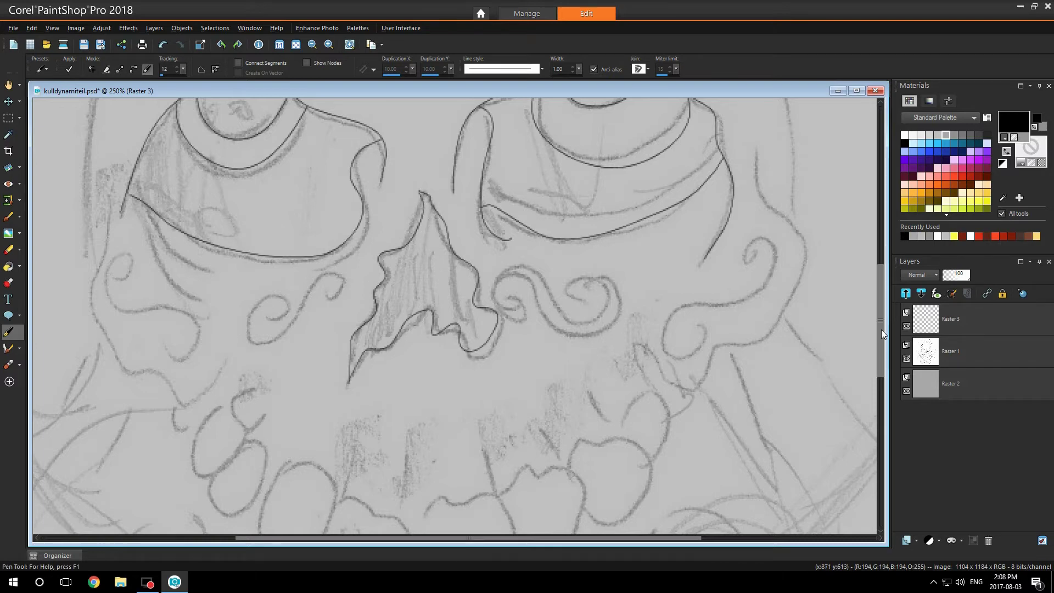
# - Outline the eight teeth of the row, from centre out to the right, then to the left
pyautogui.moveTo(881, 329); pyautogui.dragTo(885, 384)
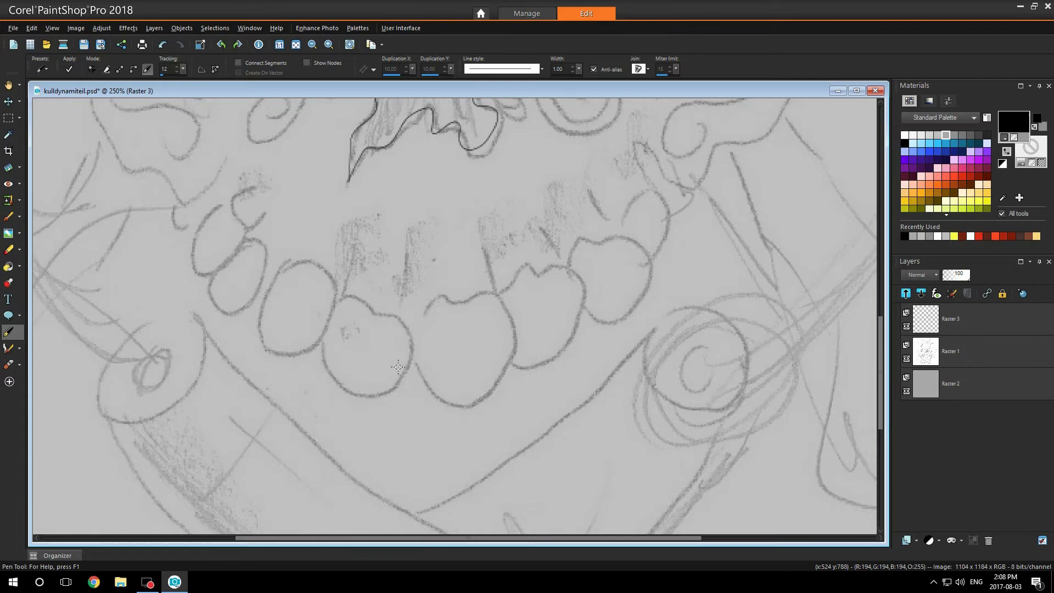
pyautogui.moveTo(422, 375)
pyautogui.mouseDown()
pyautogui.moveTo(415, 321)
pyautogui.moveTo(430, 299)
pyautogui.moveTo(479, 284)
pyautogui.moveTo(503, 293)
pyautogui.moveTo(515, 327)
pyautogui.moveTo(496, 391)
pyautogui.moveTo(458, 405)
pyautogui.moveTo(420, 374)
pyautogui.mouseUp()
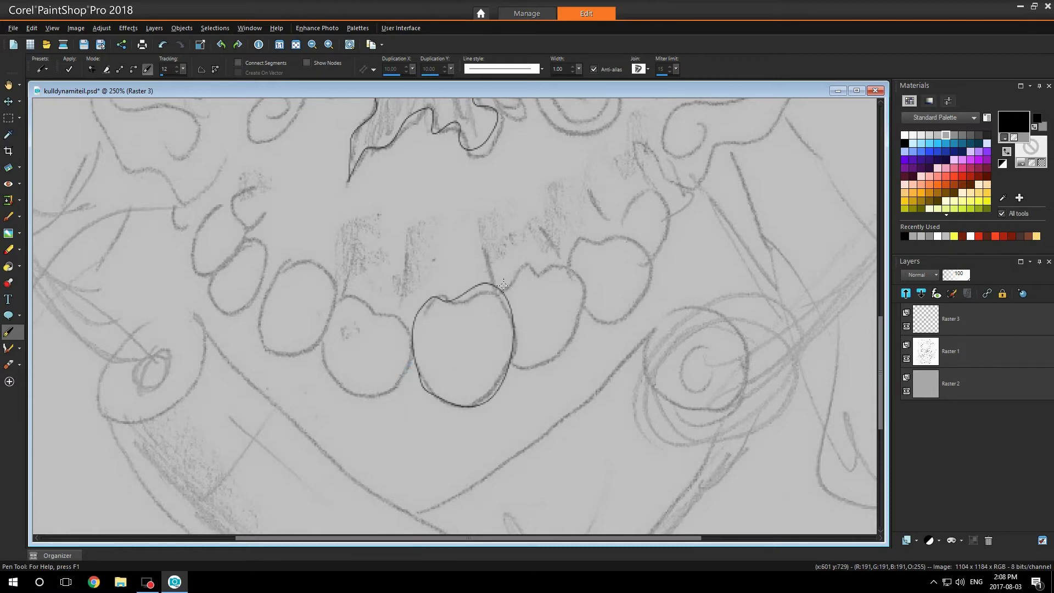
pyautogui.moveTo(501, 288)
pyautogui.mouseDown()
pyautogui.moveTo(529, 265)
pyautogui.moveTo(578, 272)
pyautogui.moveTo(576, 327)
pyautogui.moveTo(560, 358)
pyautogui.moveTo(508, 365)
pyautogui.mouseUp()
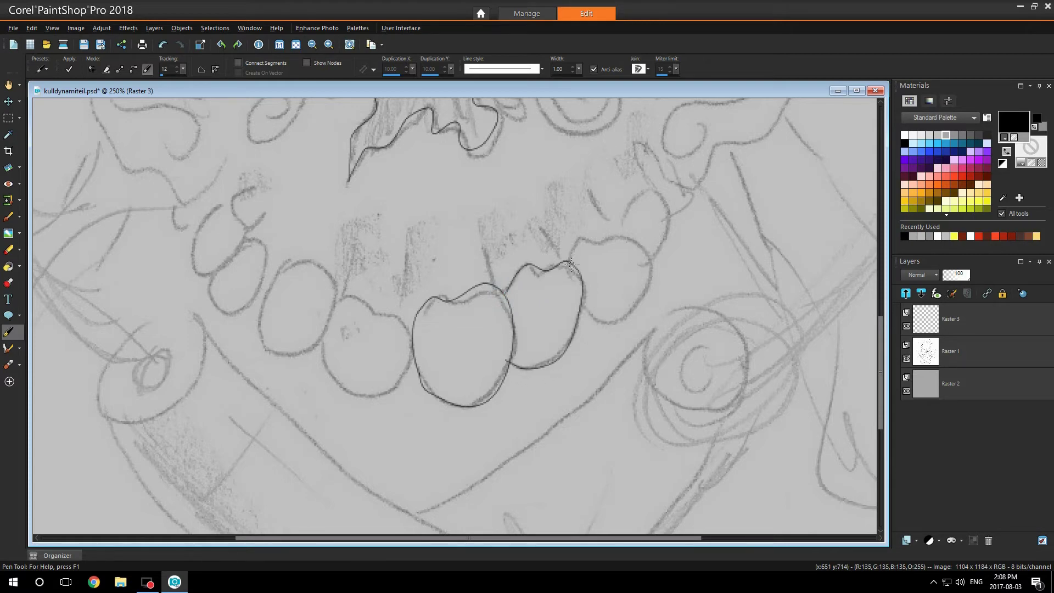
pyautogui.moveTo(571, 265)
pyautogui.mouseDown()
pyautogui.moveTo(576, 243)
pyautogui.moveTo(641, 242)
pyautogui.moveTo(651, 276)
pyautogui.moveTo(622, 318)
pyautogui.moveTo(578, 314)
pyautogui.mouseUp()
pyautogui.moveTo(620, 235)
pyautogui.mouseDown()
pyautogui.moveTo(652, 189)
pyautogui.moveTo(668, 212)
pyautogui.moveTo(653, 263)
pyautogui.mouseUp()
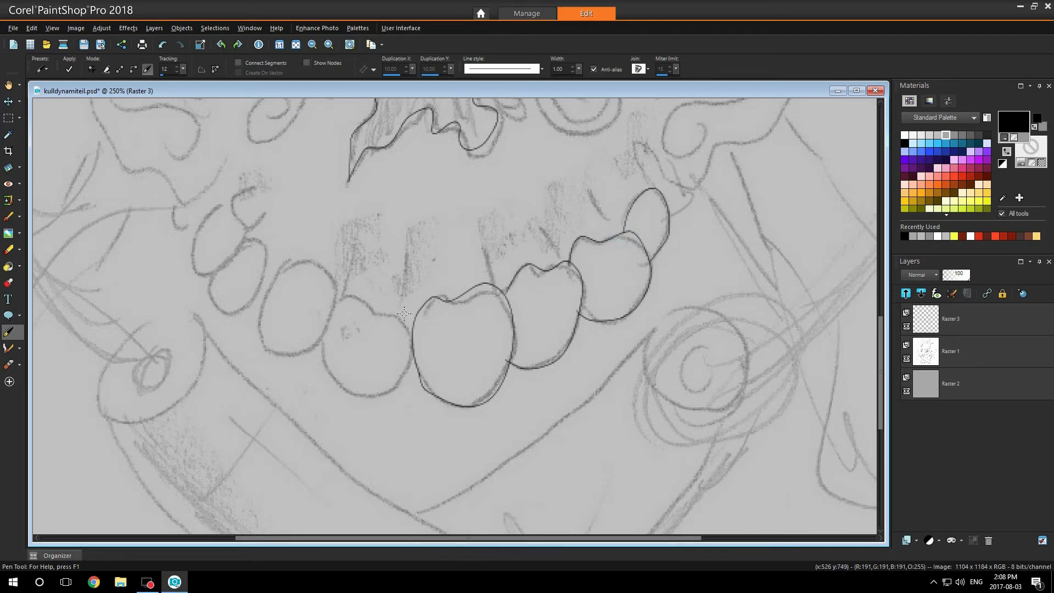
pyautogui.moveTo(415, 337)
pyautogui.mouseDown()
pyautogui.moveTo(342, 298)
pyautogui.moveTo(323, 356)
pyautogui.moveTo(355, 390)
pyautogui.moveTo(401, 377)
pyautogui.moveTo(415, 345)
pyautogui.mouseUp()
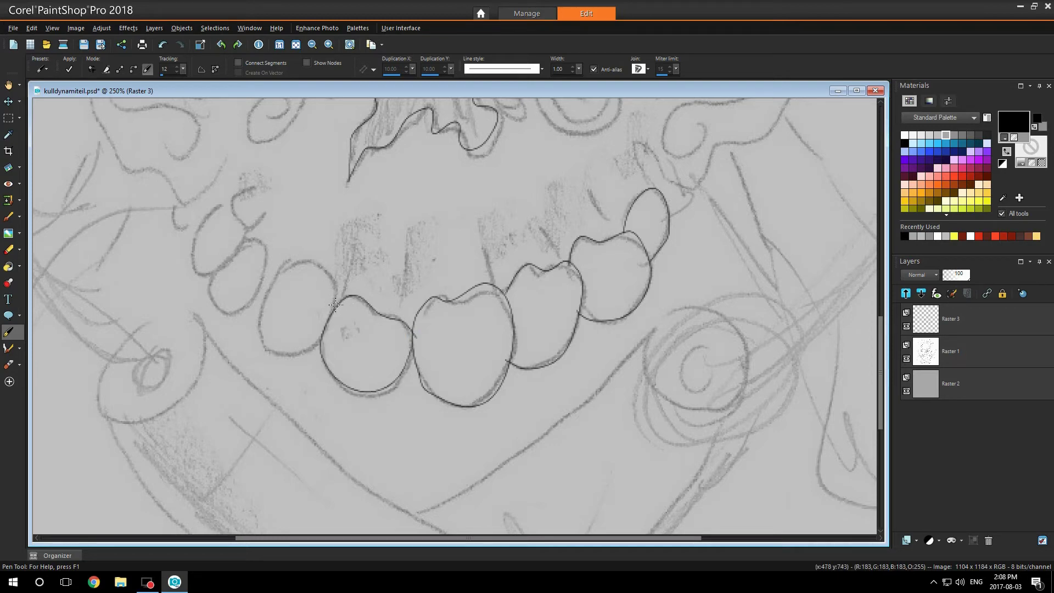
pyautogui.moveTo(336, 304)
pyautogui.mouseDown()
pyautogui.moveTo(317, 262)
pyautogui.moveTo(289, 263)
pyautogui.moveTo(271, 286)
pyautogui.moveTo(262, 338)
pyautogui.moveTo(323, 344)
pyautogui.mouseUp()
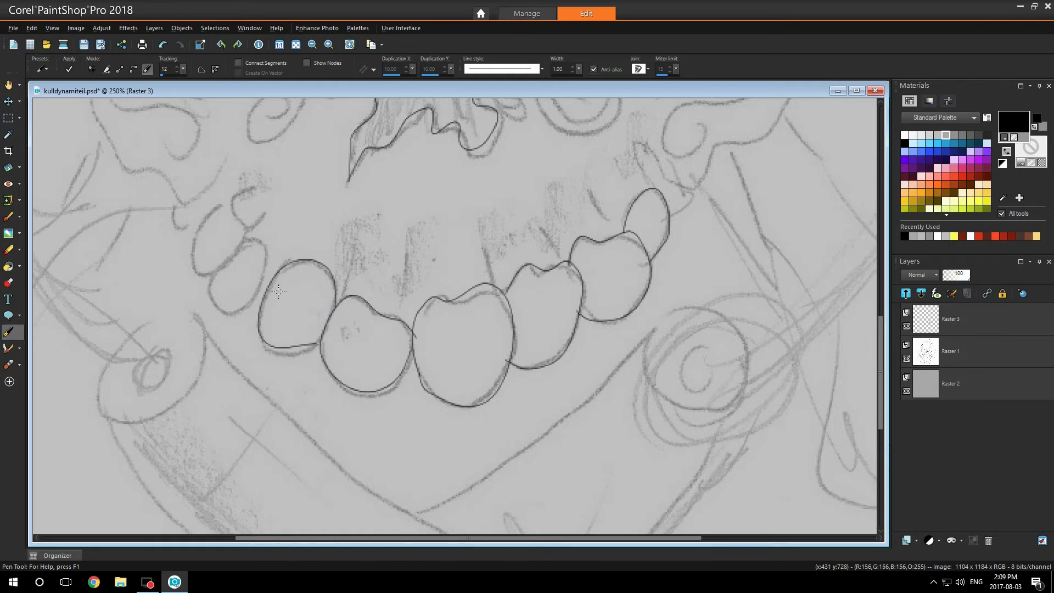
pyautogui.moveTo(272, 282)
pyautogui.mouseDown()
pyautogui.moveTo(265, 245)
pyautogui.moveTo(236, 250)
pyautogui.moveTo(207, 280)
pyautogui.moveTo(208, 303)
pyautogui.moveTo(240, 317)
pyautogui.moveTo(269, 287)
pyautogui.mouseUp()
pyautogui.moveTo(247, 242)
pyautogui.mouseDown()
pyautogui.moveTo(222, 205)
pyautogui.moveTo(189, 237)
pyautogui.moveTo(184, 265)
pyautogui.moveTo(215, 277)
pyautogui.mouseUp()
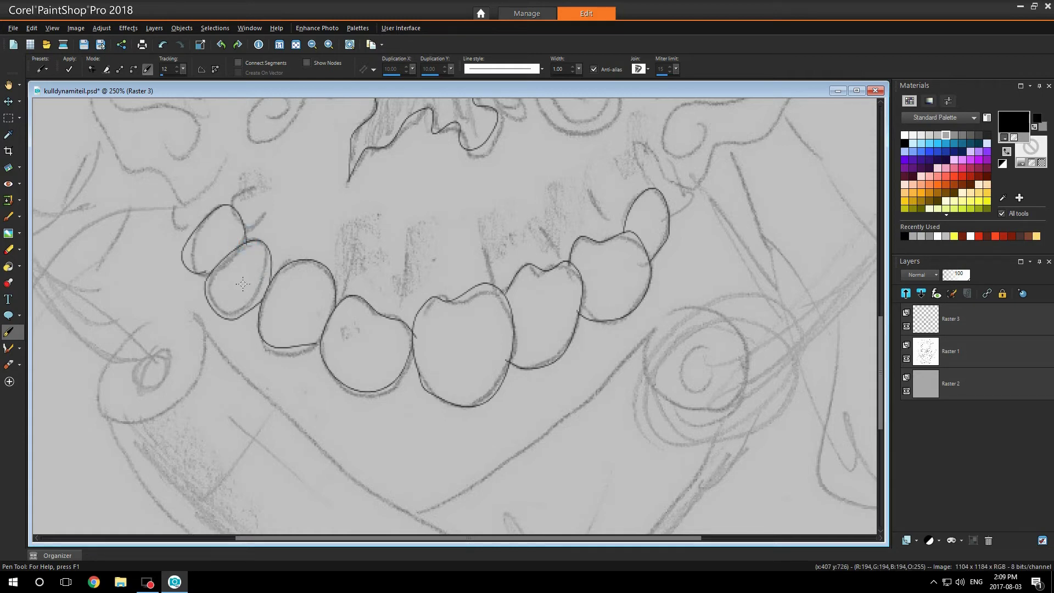
pyautogui.moveTo(545, 537); pyautogui.dragTo(631, 538)
pyautogui.moveTo(881, 384); pyautogui.dragTo(880, 307)
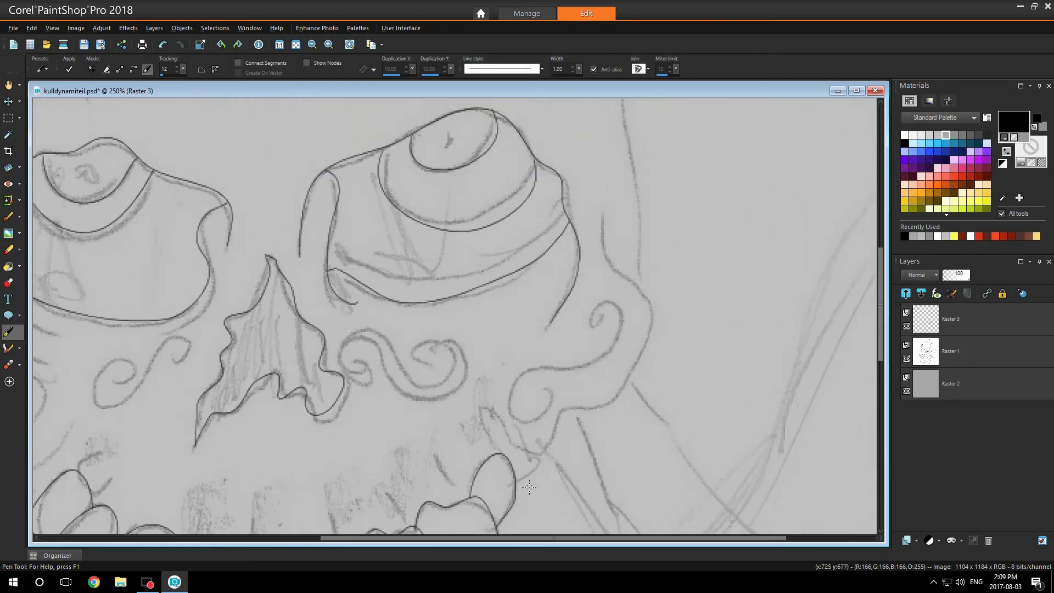
# - Trace the cheek, the skull's right outline down to the jaw, and the left jaw curve
pyautogui.moveTo(515, 484)
pyautogui.mouseDown()
pyautogui.moveTo(538, 454)
pyautogui.moveTo(511, 444)
pyautogui.moveTo(494, 406)
pyautogui.mouseUp()
pyautogui.moveTo(538, 449); pyautogui.dragTo(531, 457)
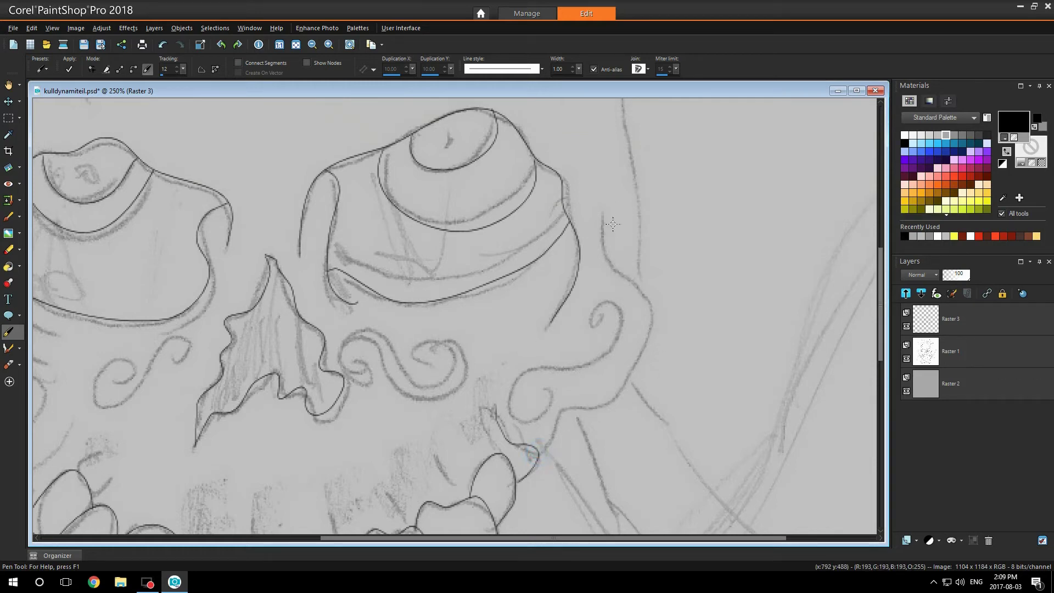
pyautogui.moveTo(616, 204); pyautogui.dragTo(538, 453)
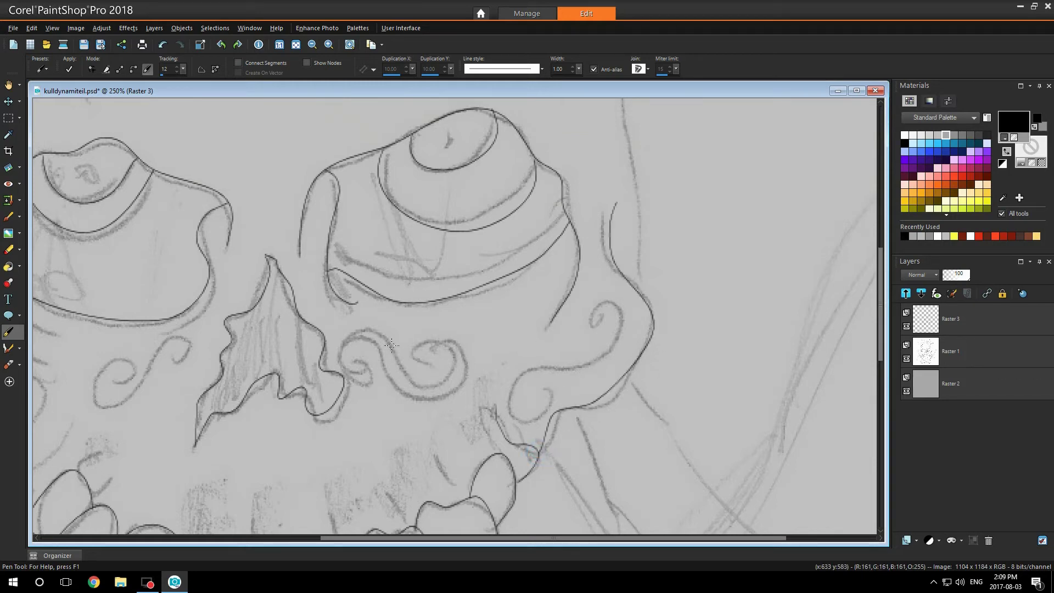
pyautogui.scroll(-2, 391, 345)
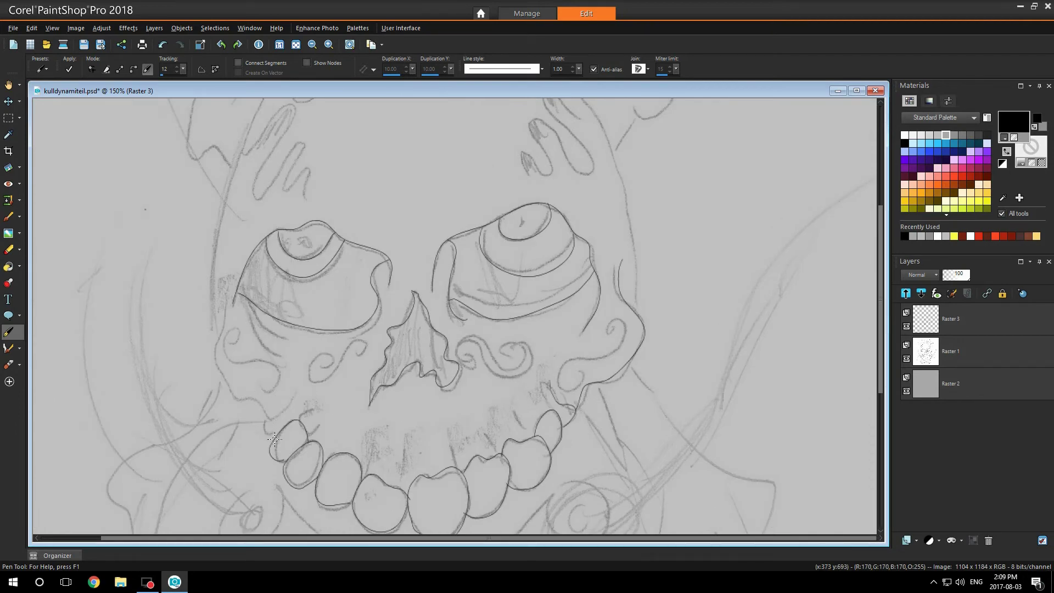
pyautogui.moveTo(261, 420); pyautogui.dragTo(294, 386)
pyautogui.moveTo(271, 423)
pyautogui.mouseDown()
pyautogui.moveTo(218, 377)
pyautogui.moveTo(215, 300)
pyautogui.mouseUp()
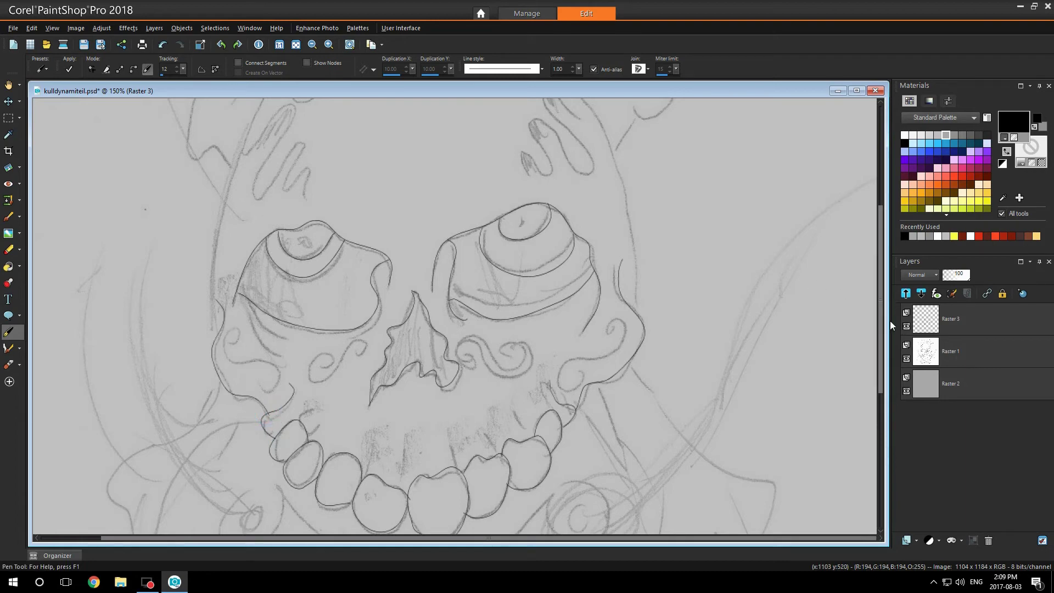
# - Trace the skull's left outline up and over the top of the cranium
pyautogui.scroll(5, 881, 318)
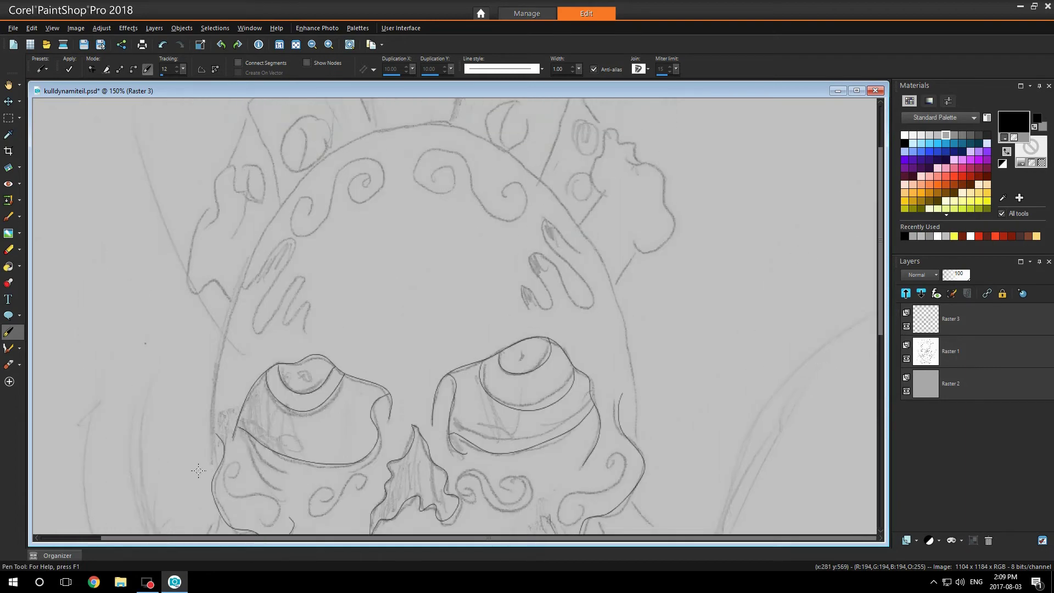
pyautogui.moveTo(218, 470)
pyautogui.mouseDown()
pyautogui.moveTo(208, 367)
pyautogui.moveTo(237, 272)
pyautogui.moveTo(298, 178)
pyautogui.moveTo(374, 130)
pyautogui.moveTo(456, 127)
pyautogui.moveTo(517, 146)
pyautogui.moveTo(576, 202)
pyautogui.moveTo(661, 378)
pyautogui.mouseUp()
pyautogui.moveTo(882, 322); pyautogui.dragTo(904, 464)
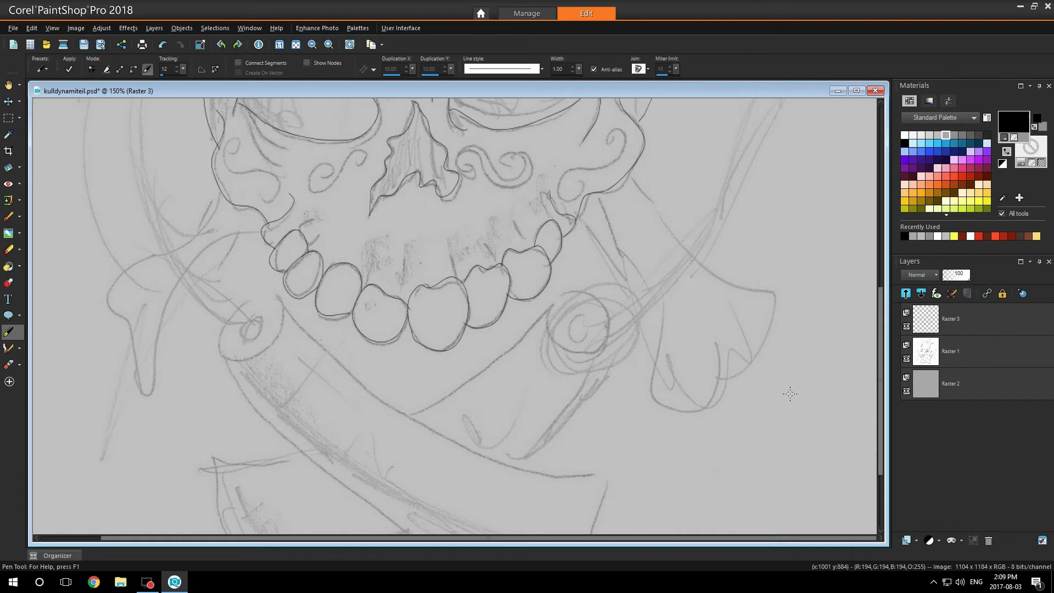
pyautogui.moveTo(882, 317); pyautogui.dragTo(880, 252)
# - Hide the sketch layer and duplicate Raster 3, setting the copy's opacity to 95
pyautogui.click(907, 359)
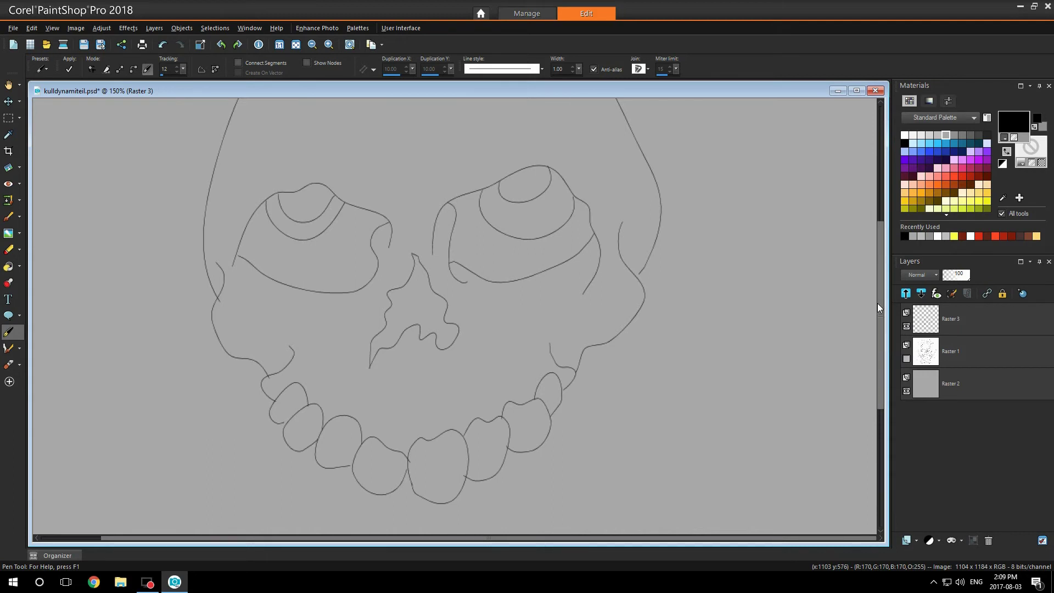
pyautogui.moveTo(878, 308); pyautogui.dragTo(900, 311)
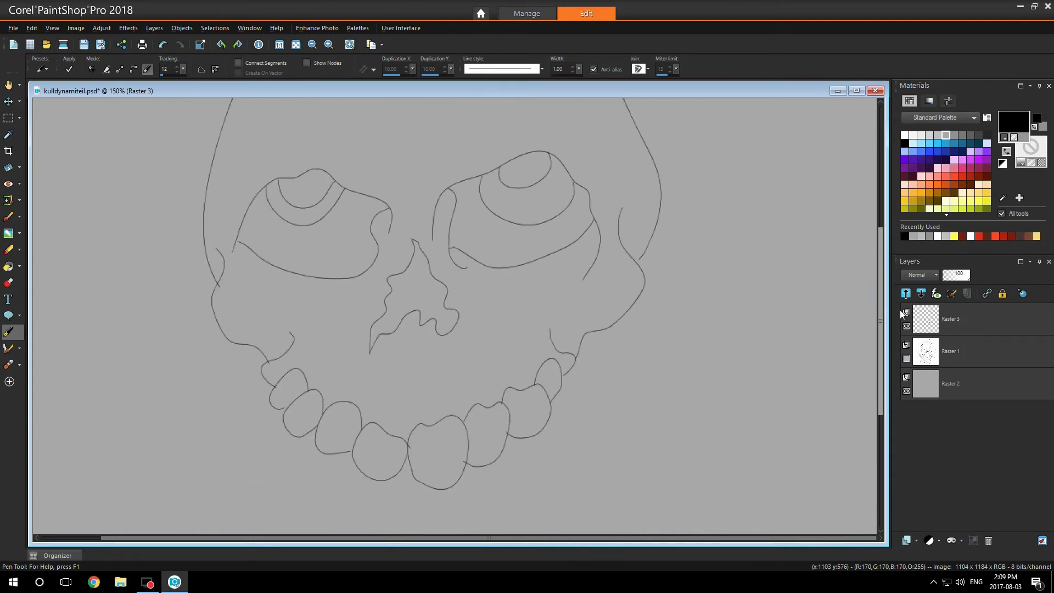
pyautogui.rightClick(992, 315)
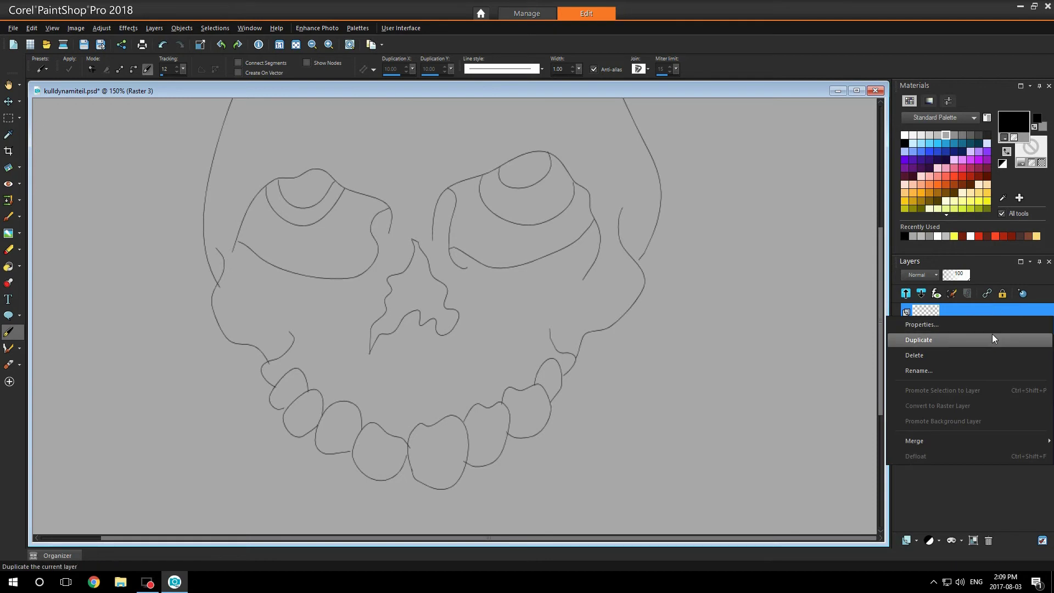
pyautogui.click(992, 334)
pyautogui.moveTo(992, 335)
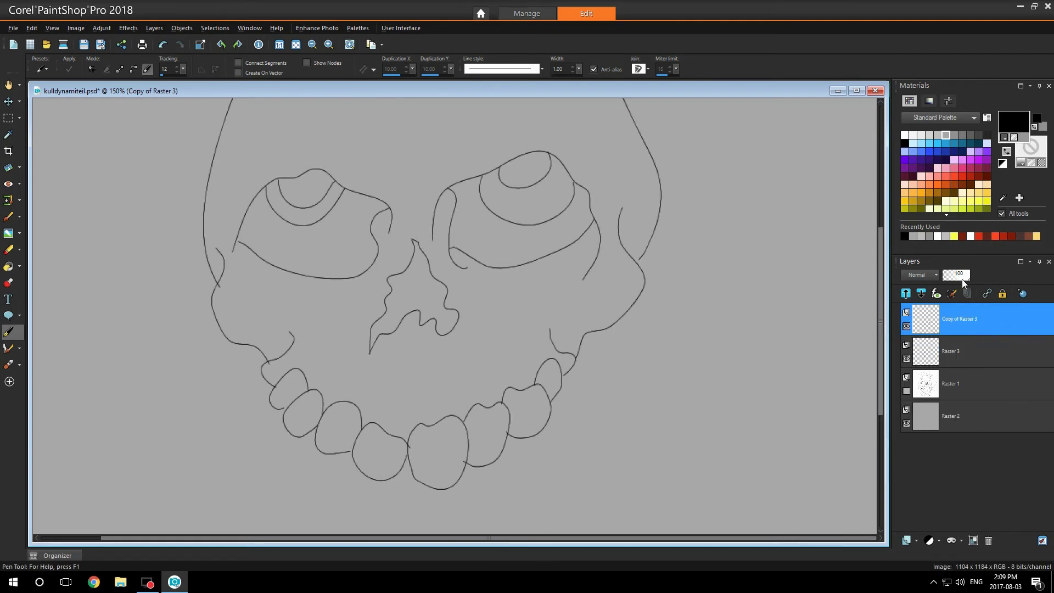
pyautogui.moveTo(970, 279); pyautogui.dragTo(966, 282)
# - Merge the copy down into the Raster 3 line art layer
pyautogui.rightClick(997, 327)
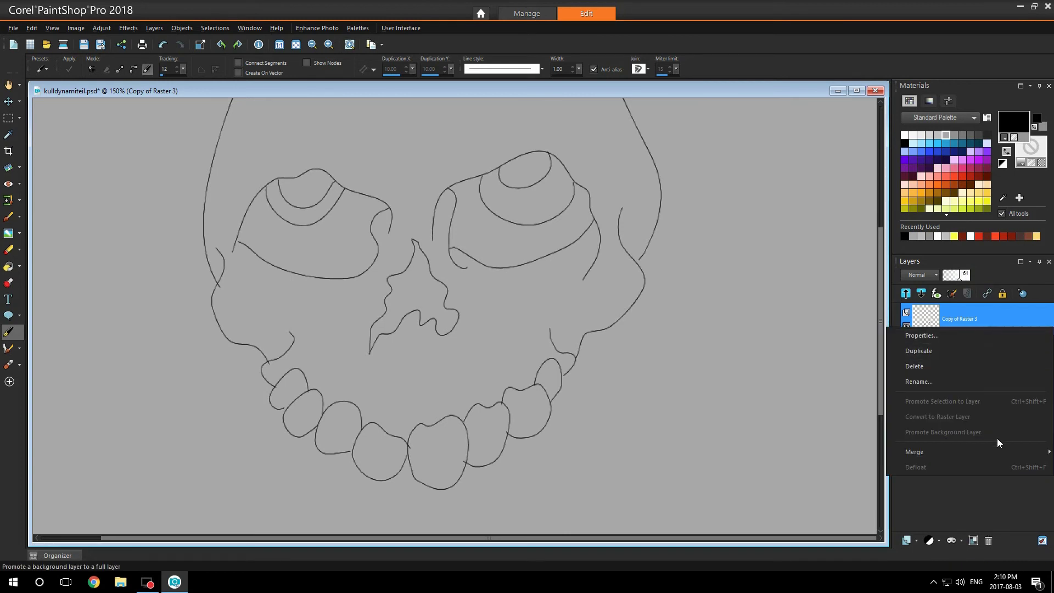
pyautogui.moveTo(996, 446)
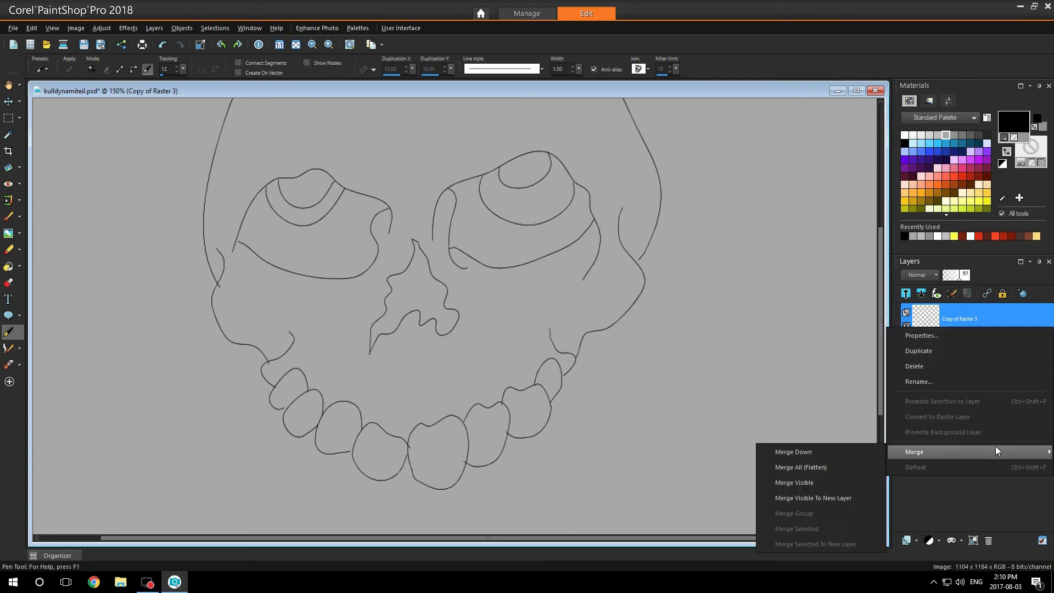
pyautogui.click(814, 453)
# - Draw a short pen stroke closing the gap between the outline lines beside the right eye
pyautogui.scroll(3, 522, 222)
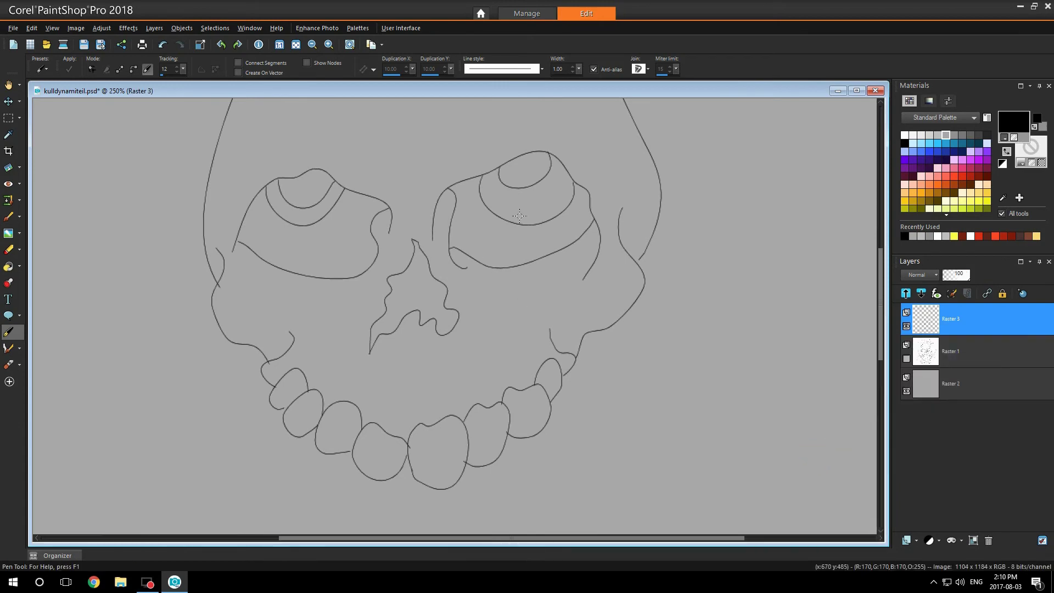
pyautogui.scroll(-4, 522, 222)
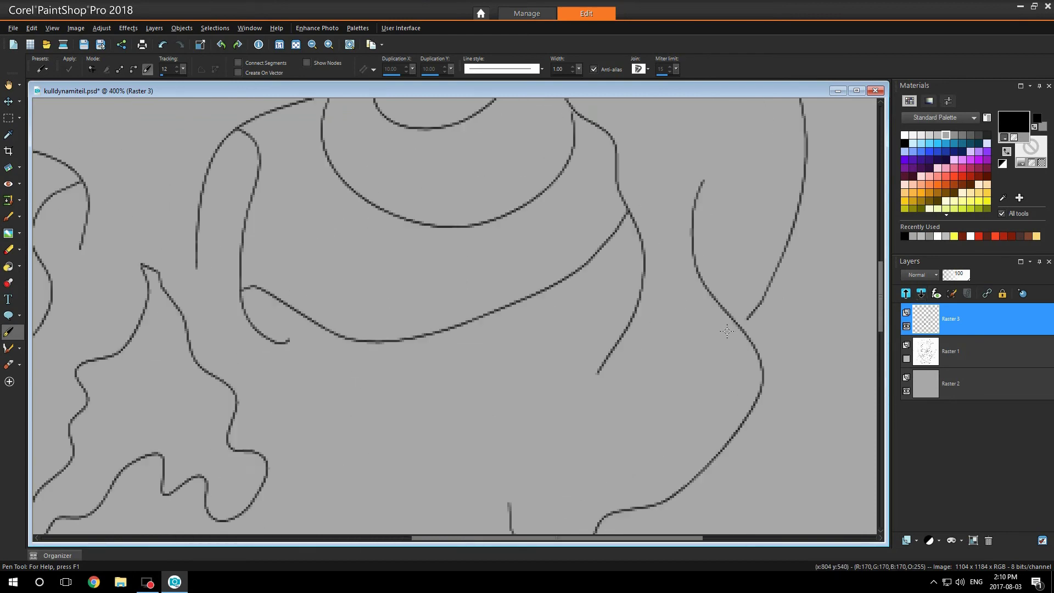
pyautogui.scroll(4, 675, 322)
pyautogui.scroll(-3, 770, 321)
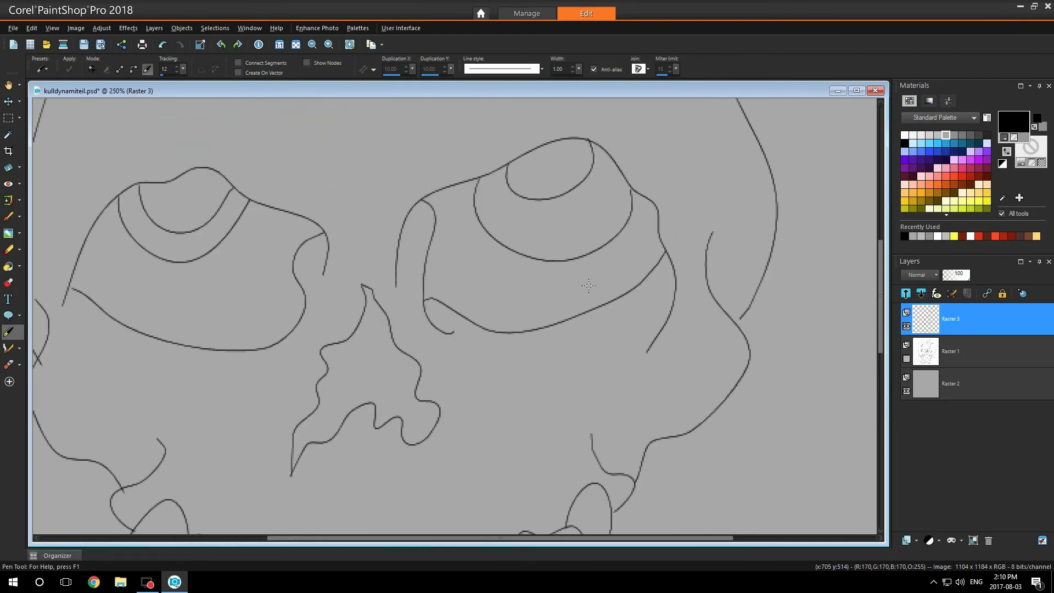
pyautogui.scroll(4, 730, 296)
pyautogui.scroll(-6, 748, 306)
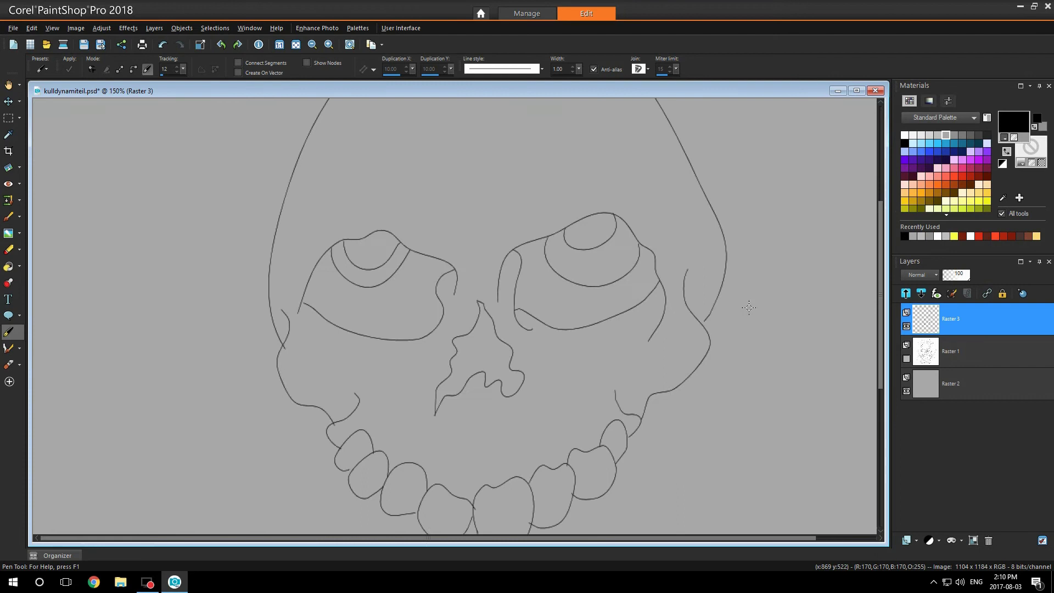
pyautogui.scroll(1, 748, 305)
pyautogui.scroll(3, 684, 262)
pyautogui.scroll(2, 682, 328)
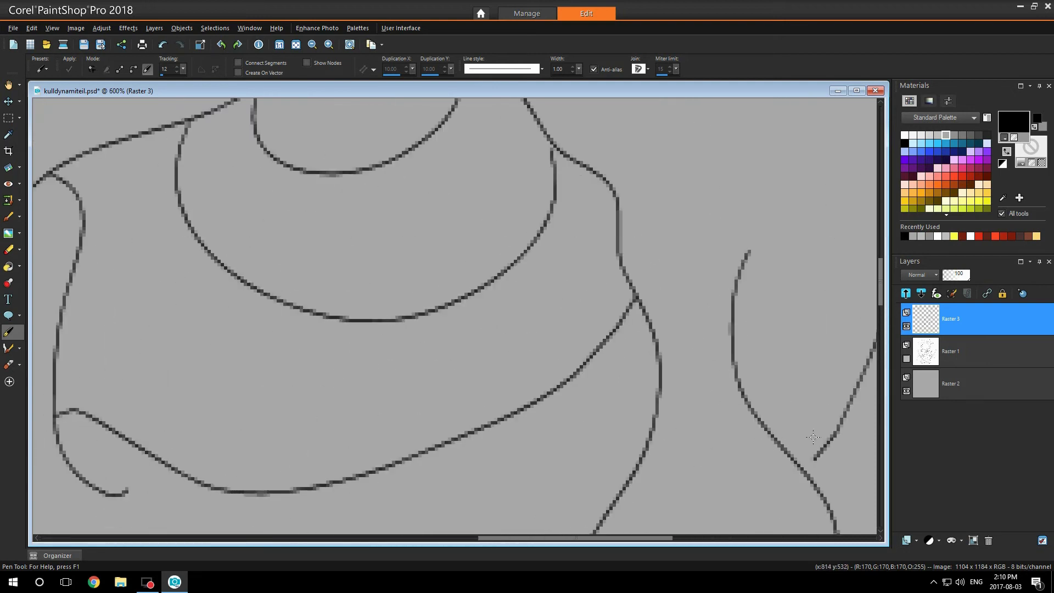
pyautogui.moveTo(818, 455); pyautogui.dragTo(805, 472)
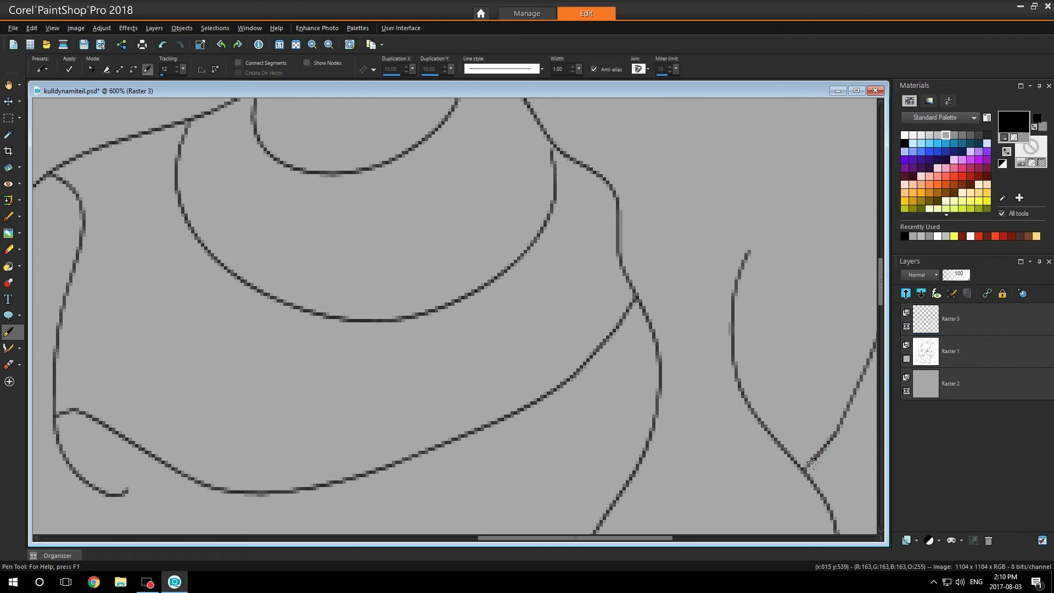
pyautogui.scroll(-6, 687, 528)
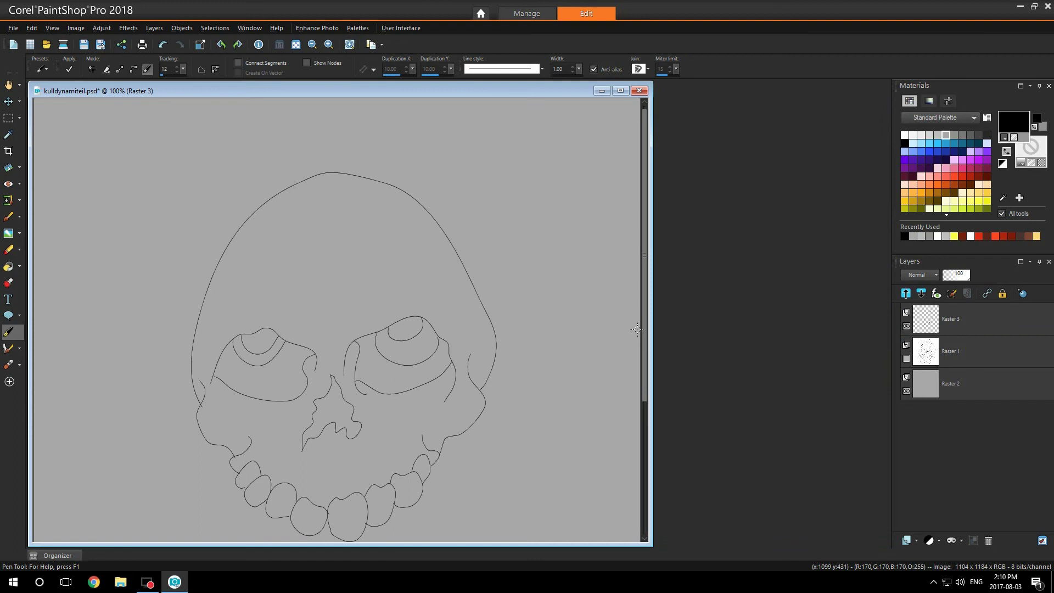
# - Pick a non-round line join style for the Pen tool, then review the finished skull linework
pyautogui.moveTo(642, 244); pyautogui.dragTo(644, 305)
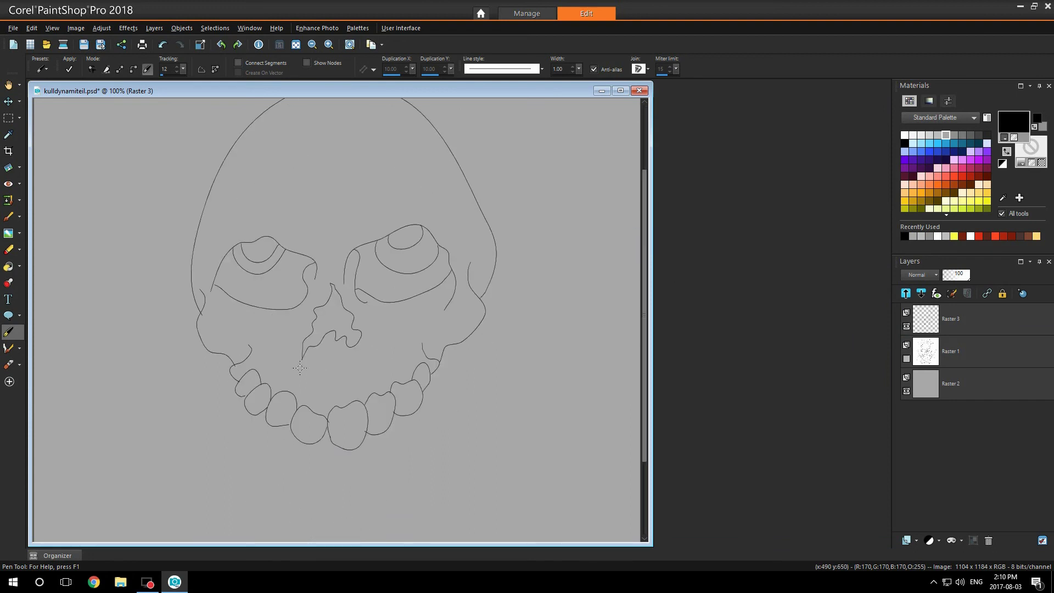
pyautogui.scroll(2, 455, 315)
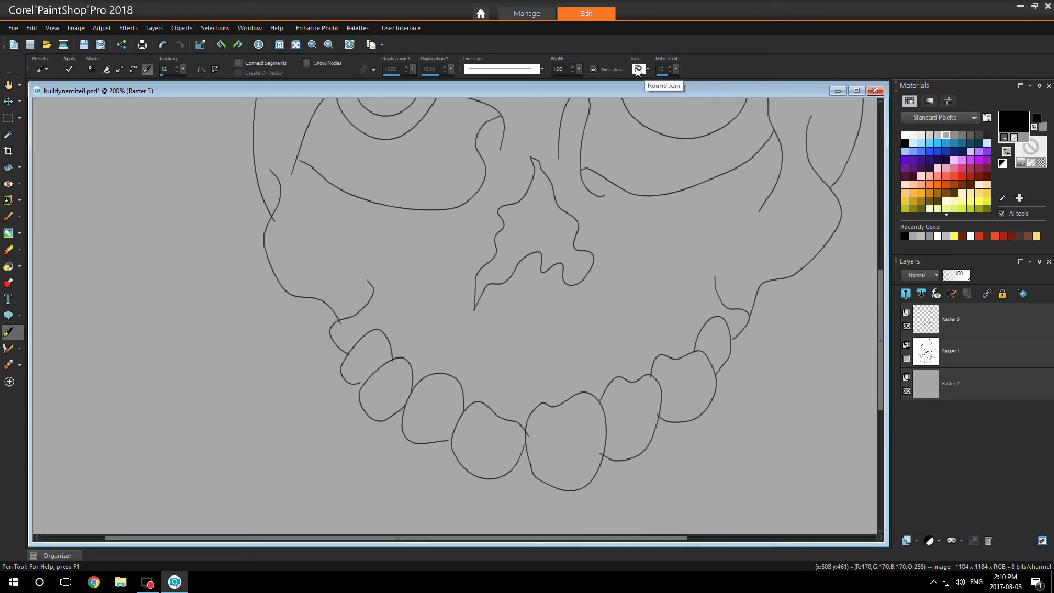
pyautogui.click(637, 69)
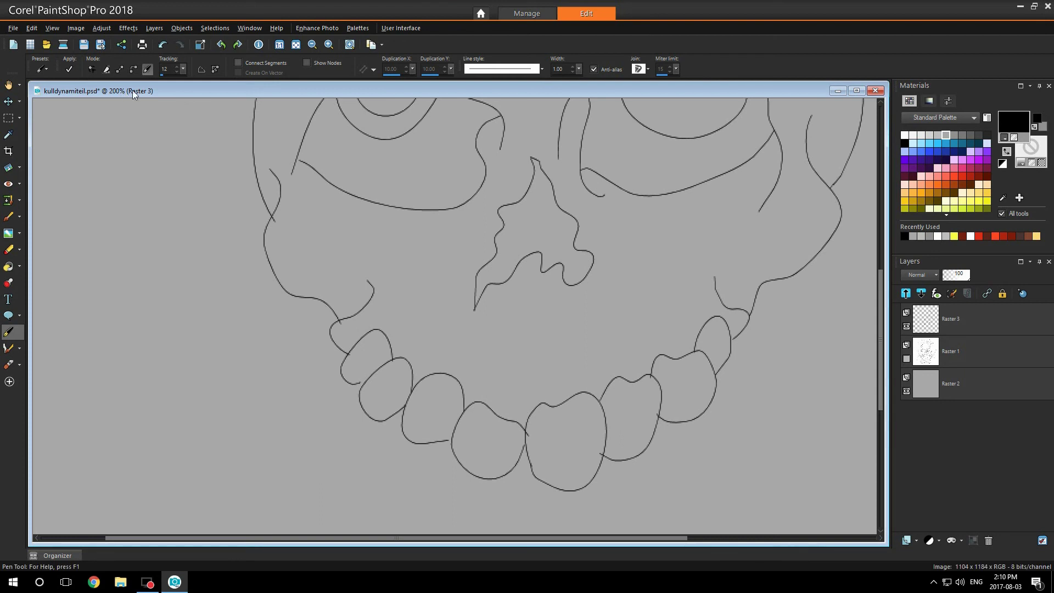
pyautogui.scroll(-4, 349, 196)
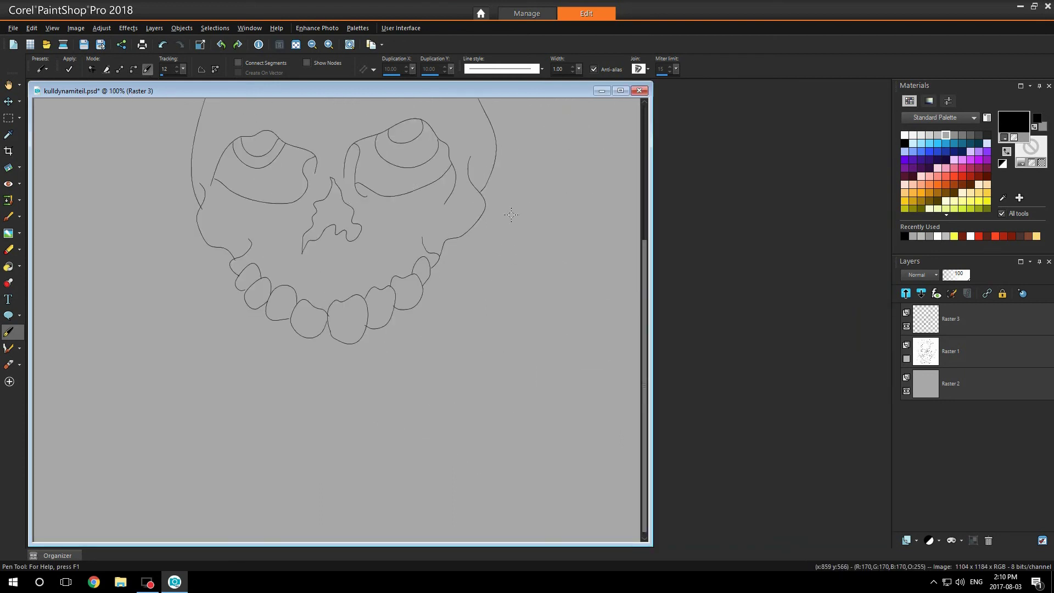
pyautogui.moveTo(646, 257); pyautogui.dragTo(646, 174)
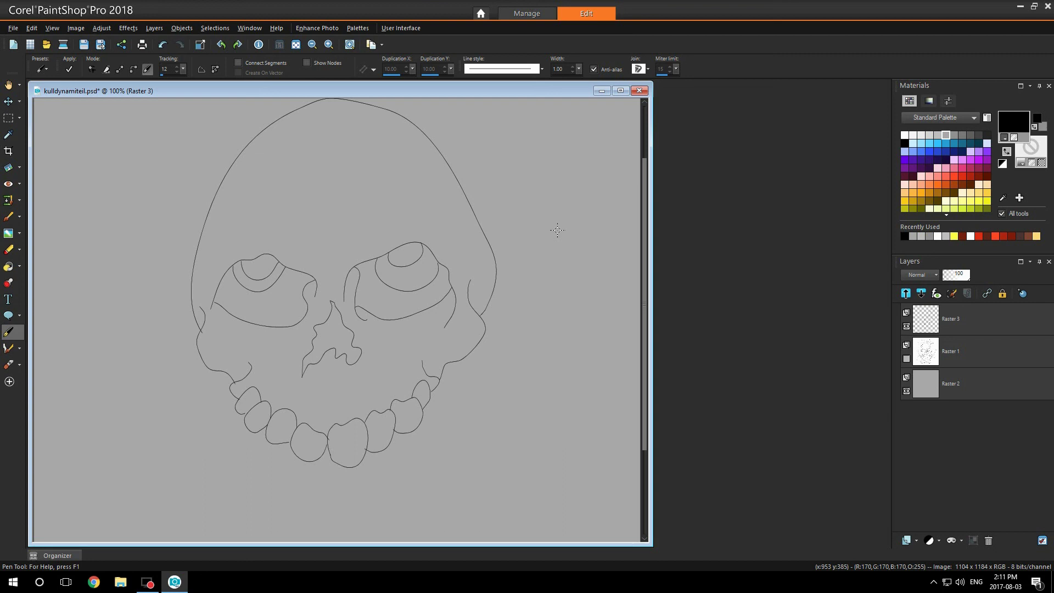
pyautogui.scroll(1, 121, 233)
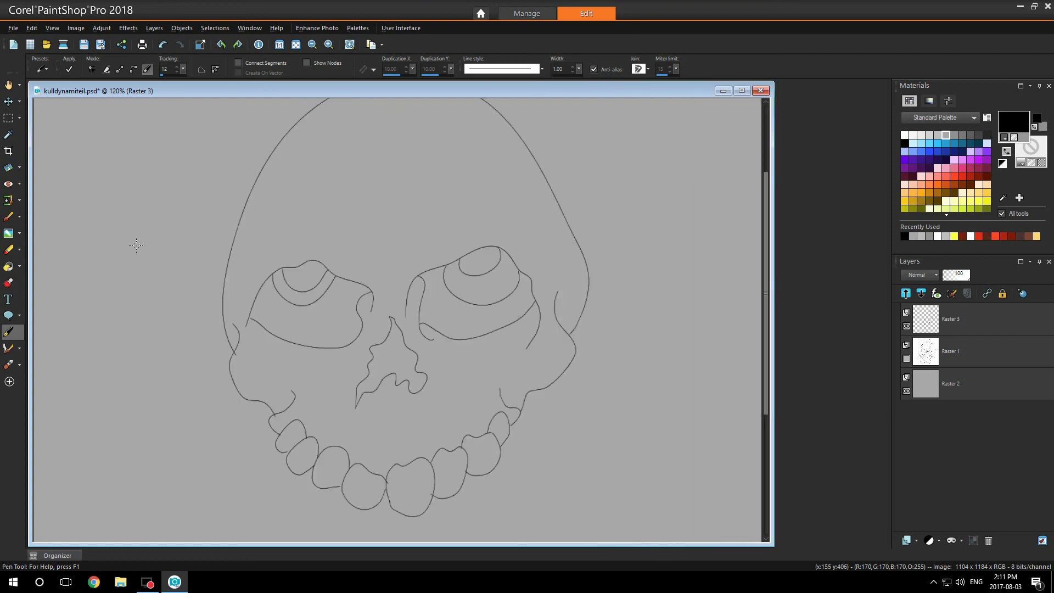